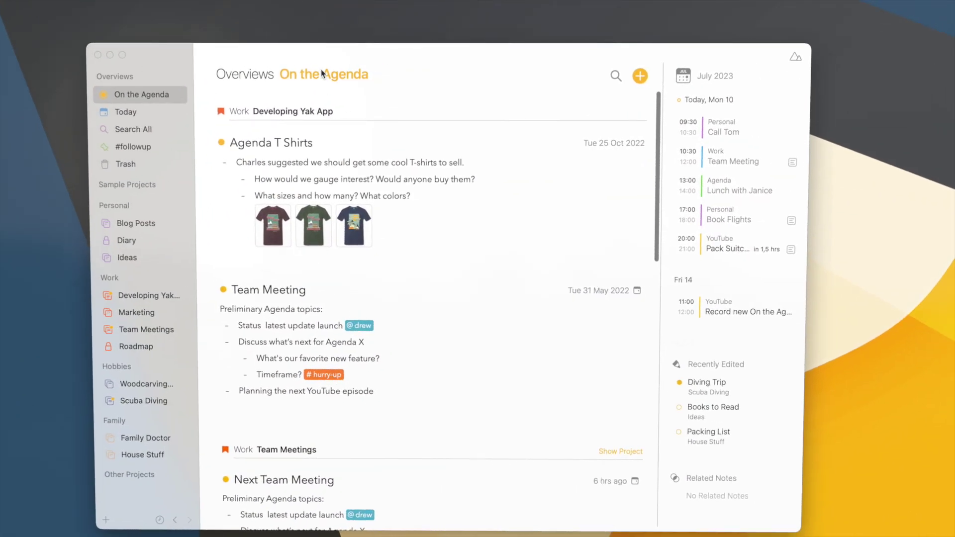
Switch to the Today overview and set Group Notes by to Ungrouped instead of by project.
left_click(518, 55)
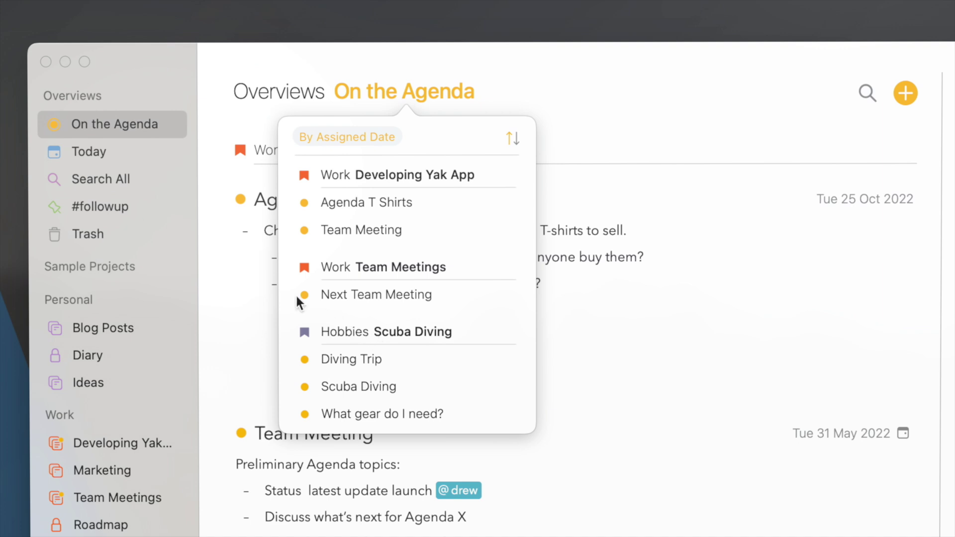
left_click(128, 150)
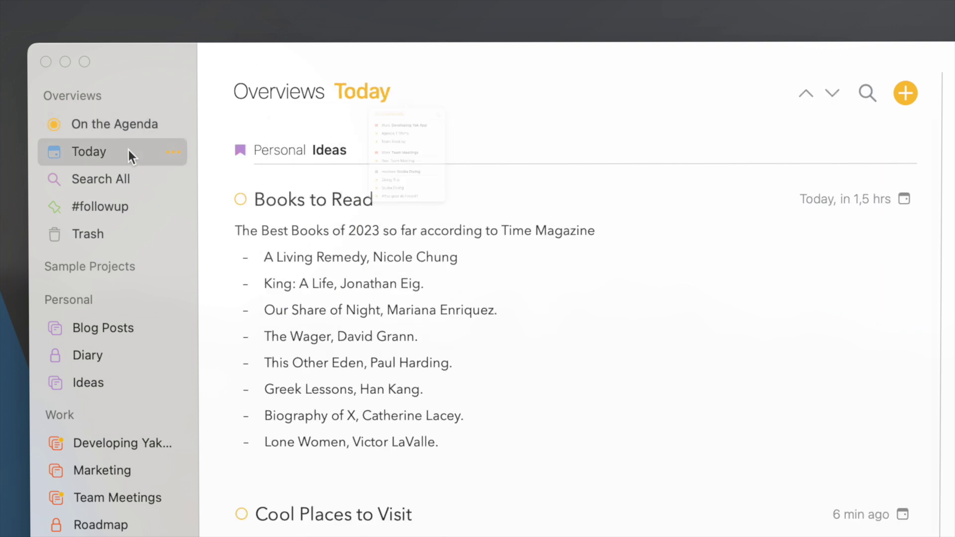
scroll(334, 261, "down", 3)
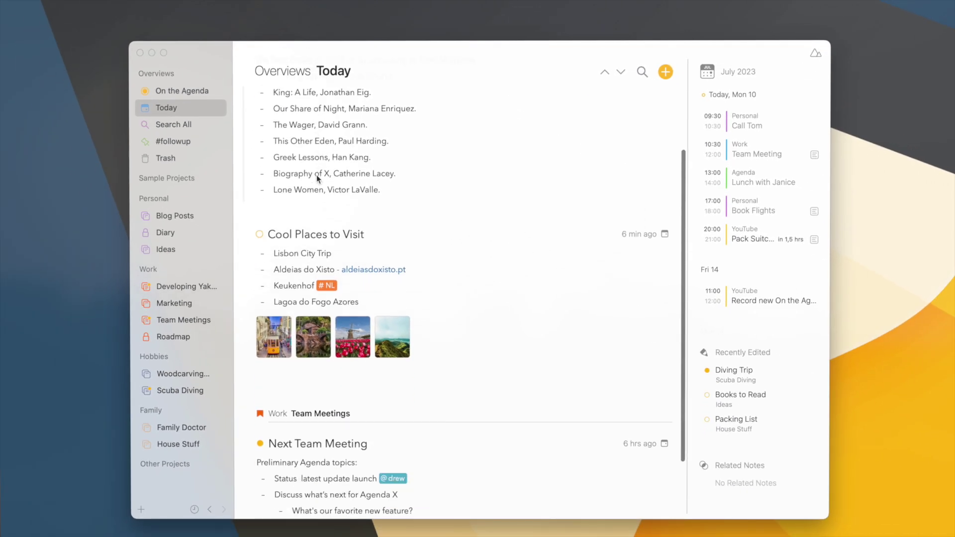
scroll(316, 175, "down", 2)
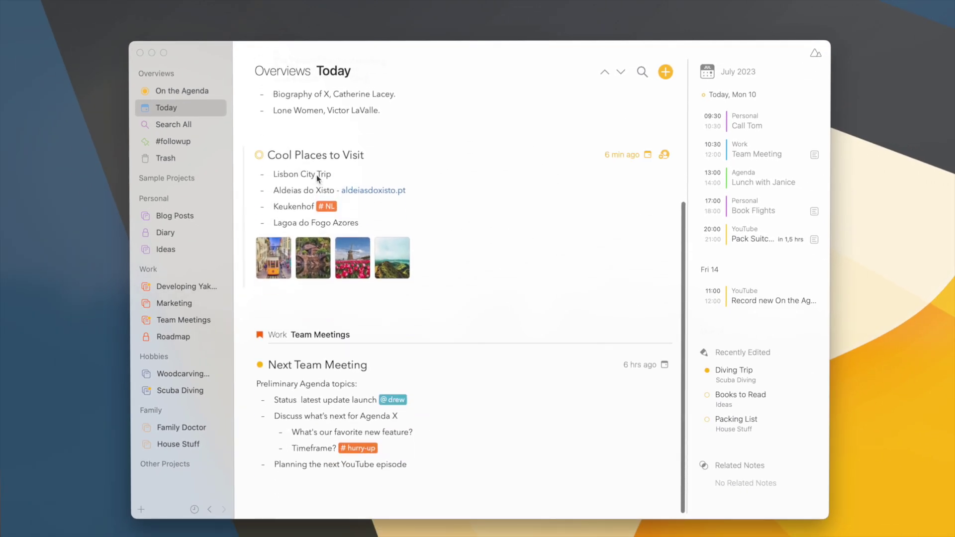
scroll(316, 175, "up", 5)
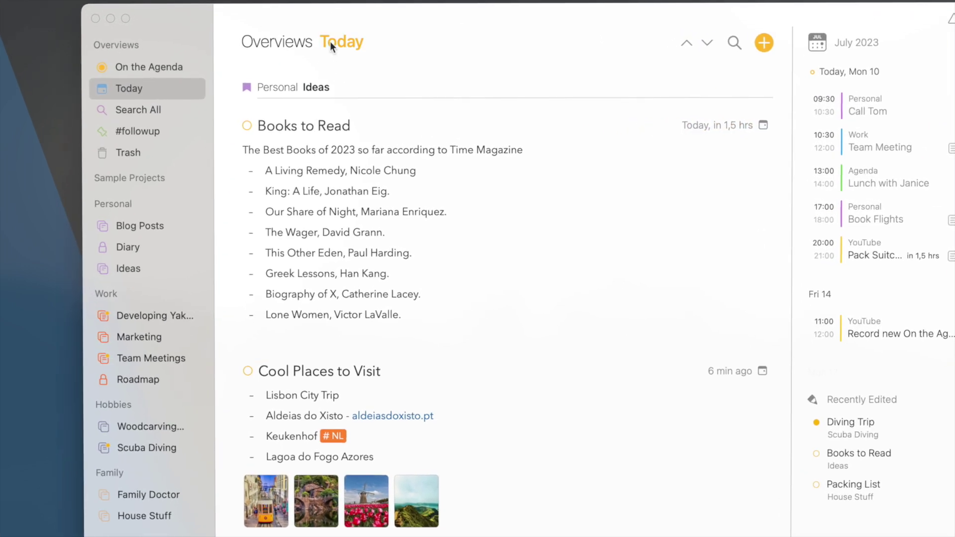
left_click(330, 41)
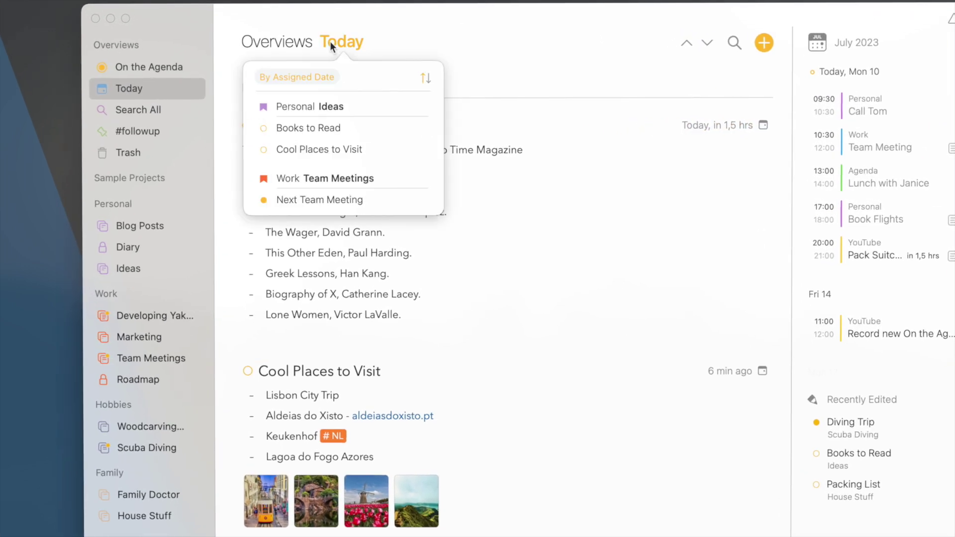
left_click(322, 76)
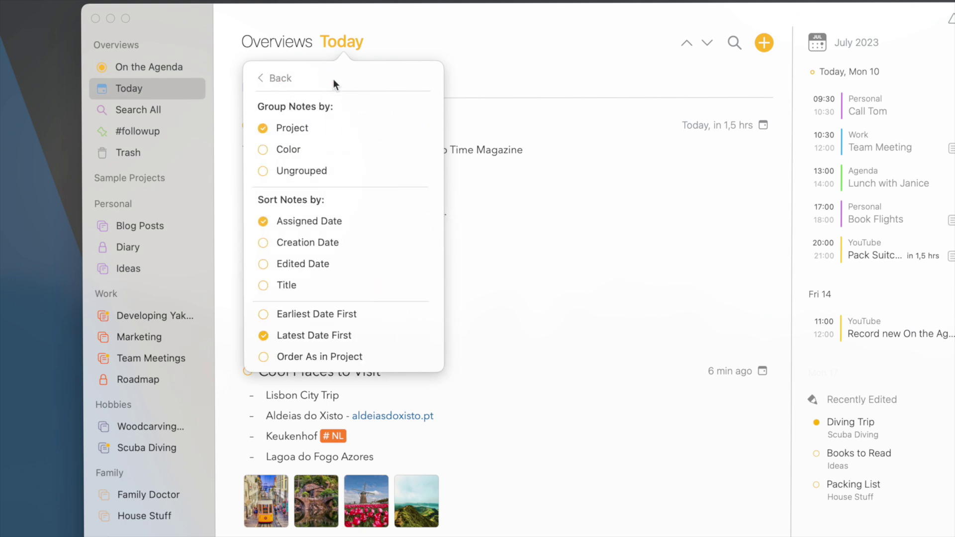
left_click(312, 170)
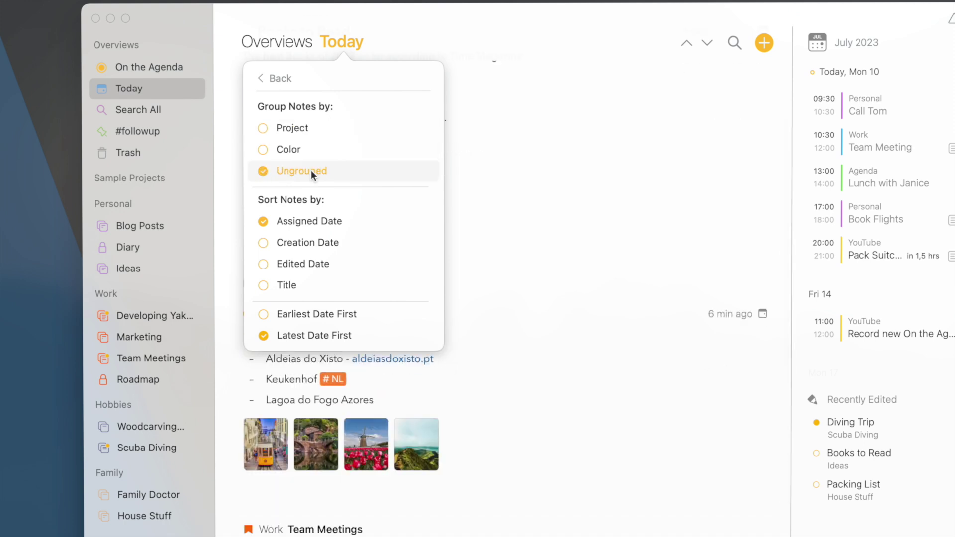
left_click(518, 215)
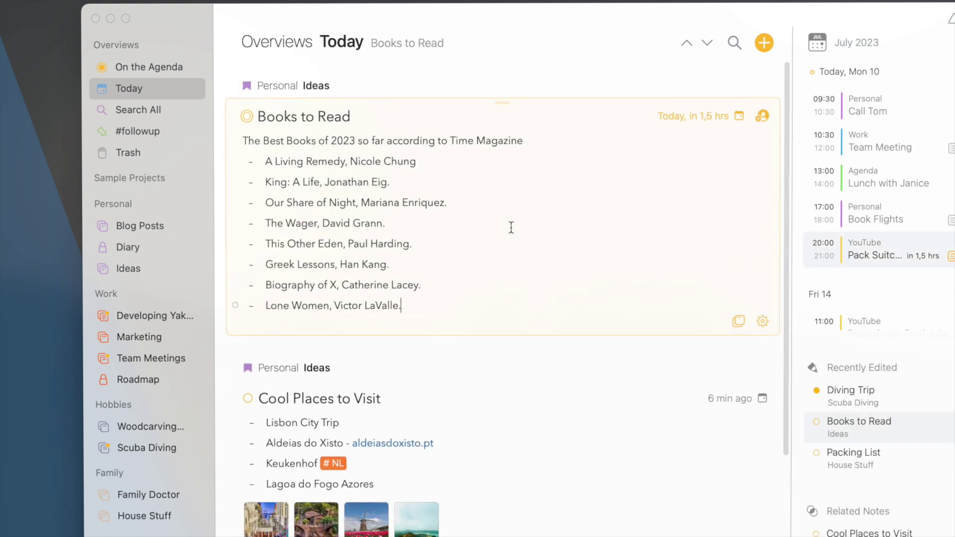
scroll(511, 228, "down", 5)
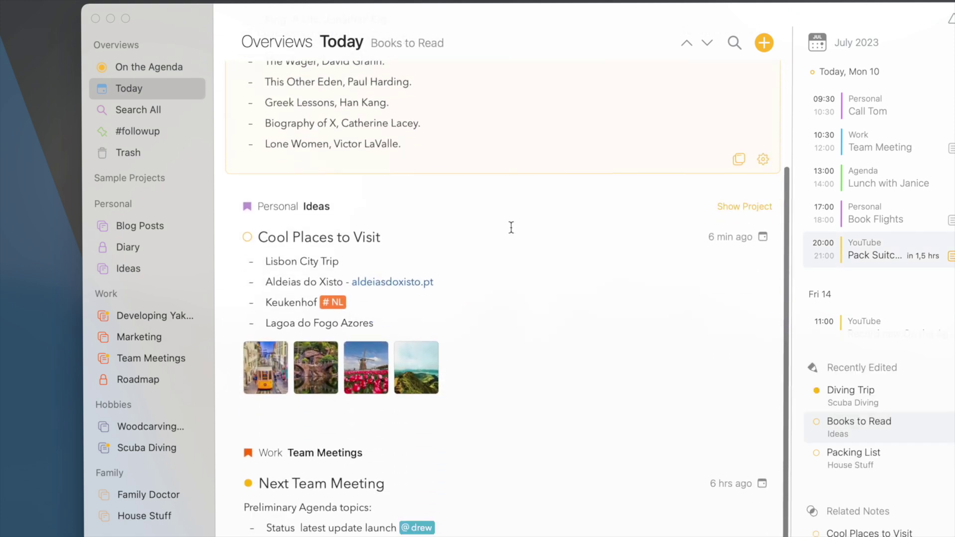
Set On the Agenda to Ungrouped, sorted by Title, then jump to the What gear do I need? note.
left_click(143, 73)
left_click(334, 41)
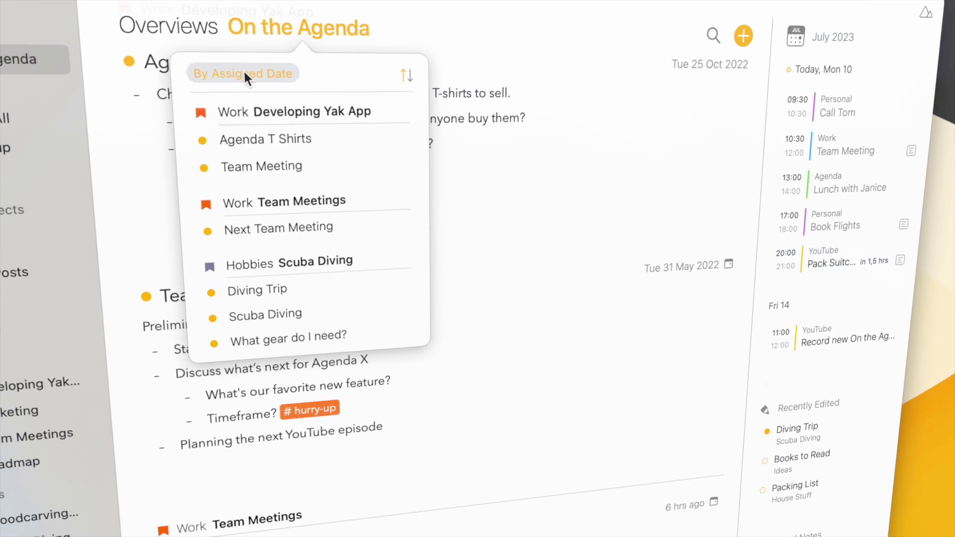
left_click(236, 74)
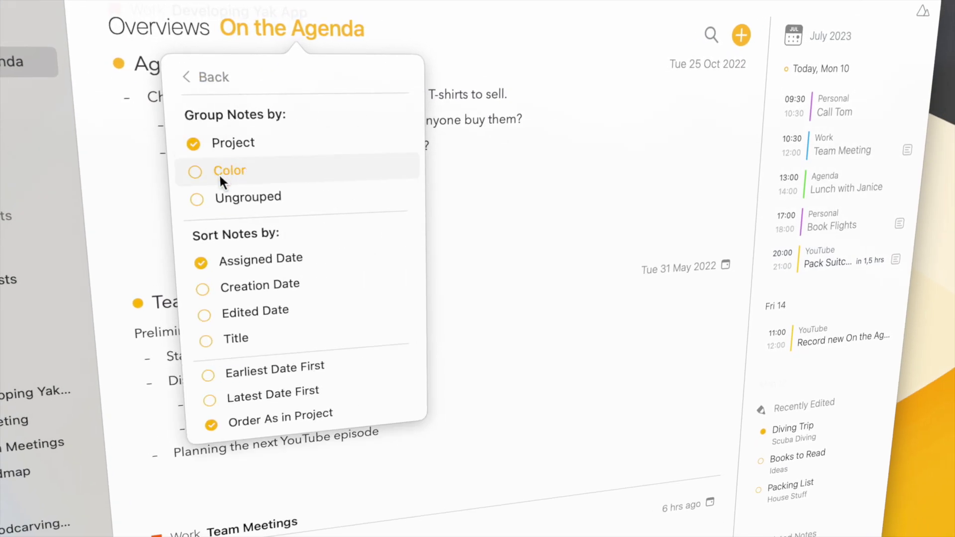
left_click(217, 197)
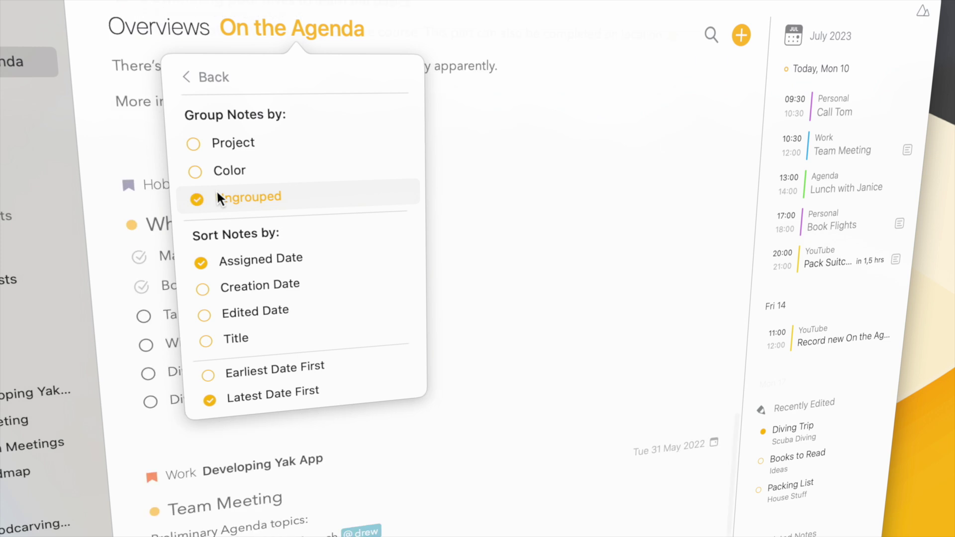
left_click(303, 333)
left_click(622, 326)
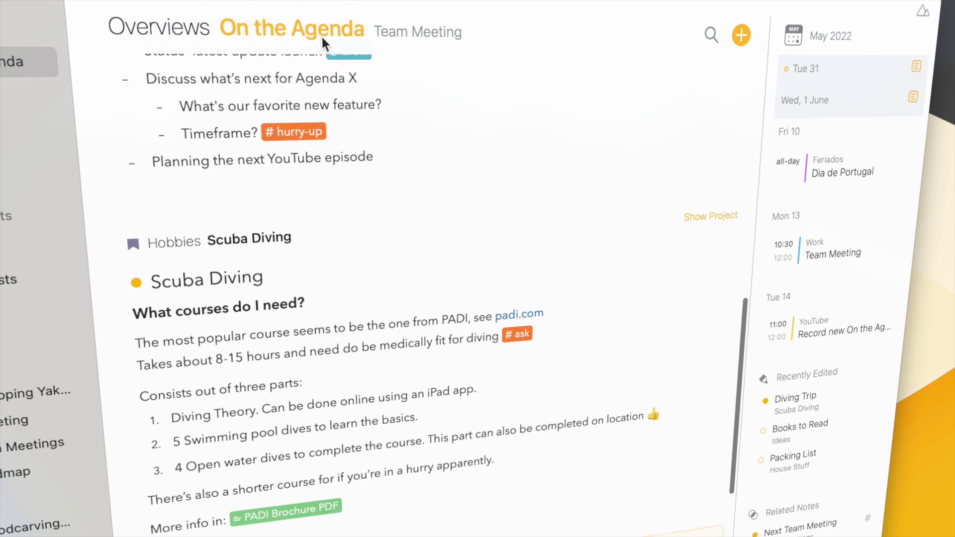
left_click(321, 35)
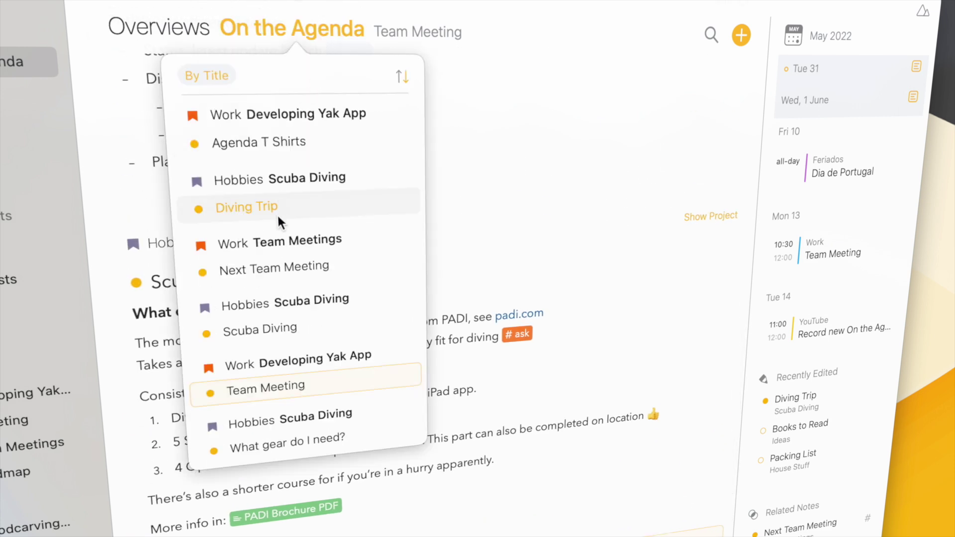
left_click(258, 434)
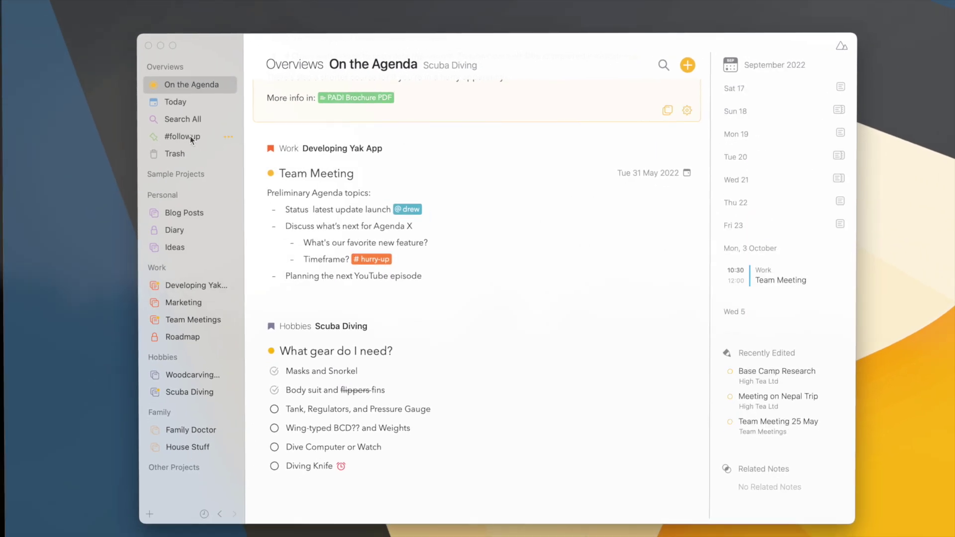
Switch to the #followup overview and group its notes by Color.
left_click(190, 136)
left_click(353, 63)
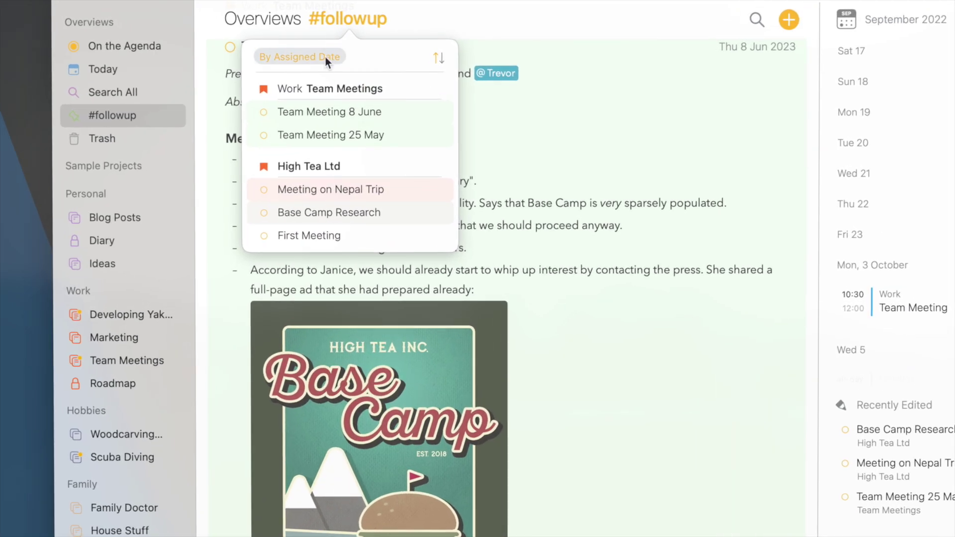
left_click(325, 56)
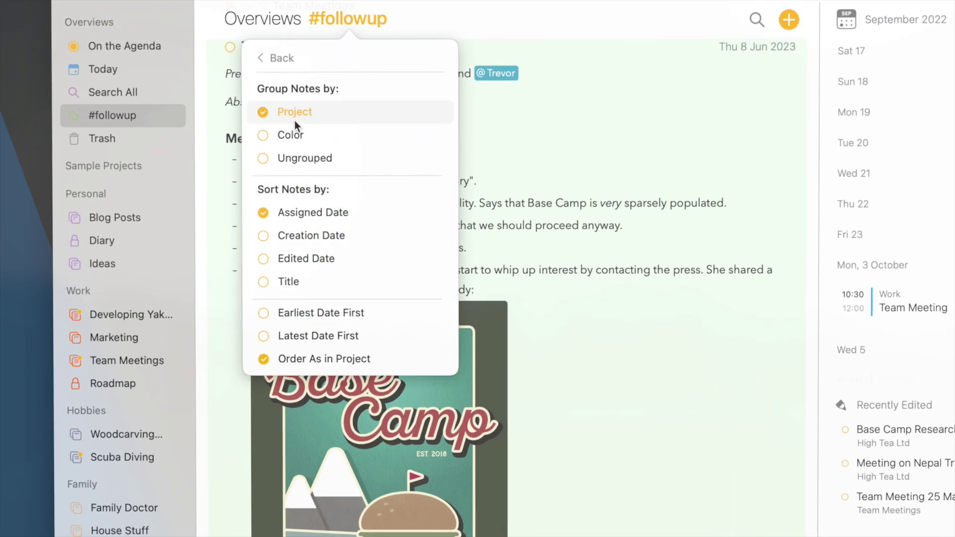
left_click(292, 130)
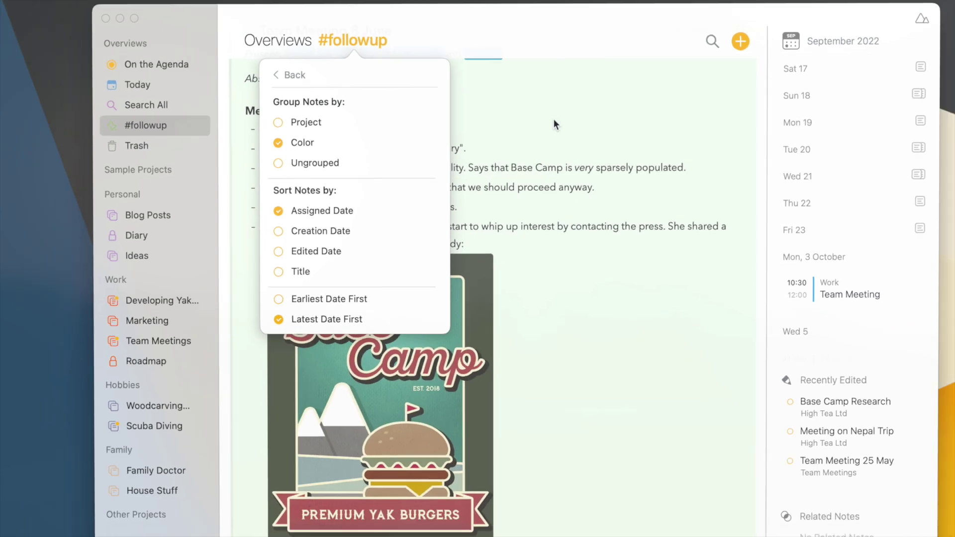
left_click(366, 36)
scroll(666, 350, "down", 10)
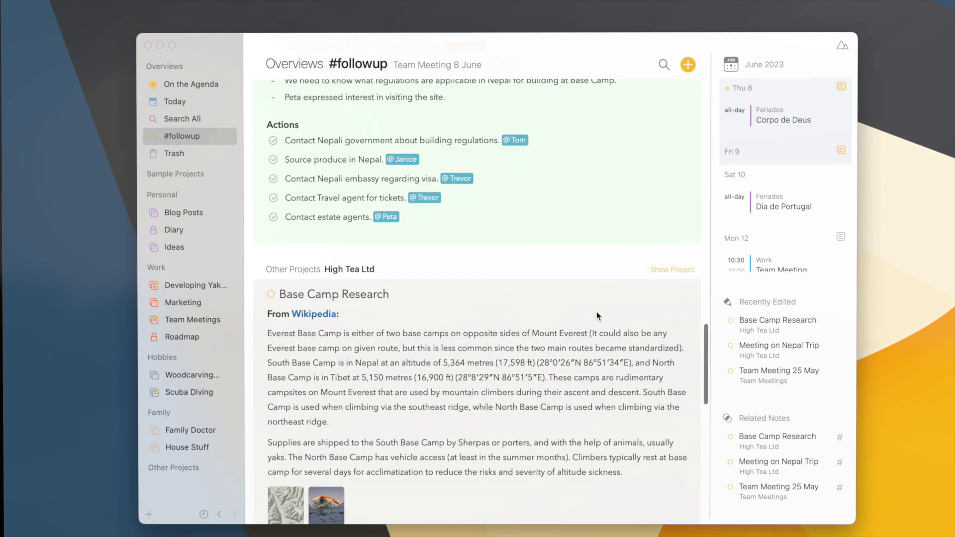
scroll(374, 122, "down", 20)
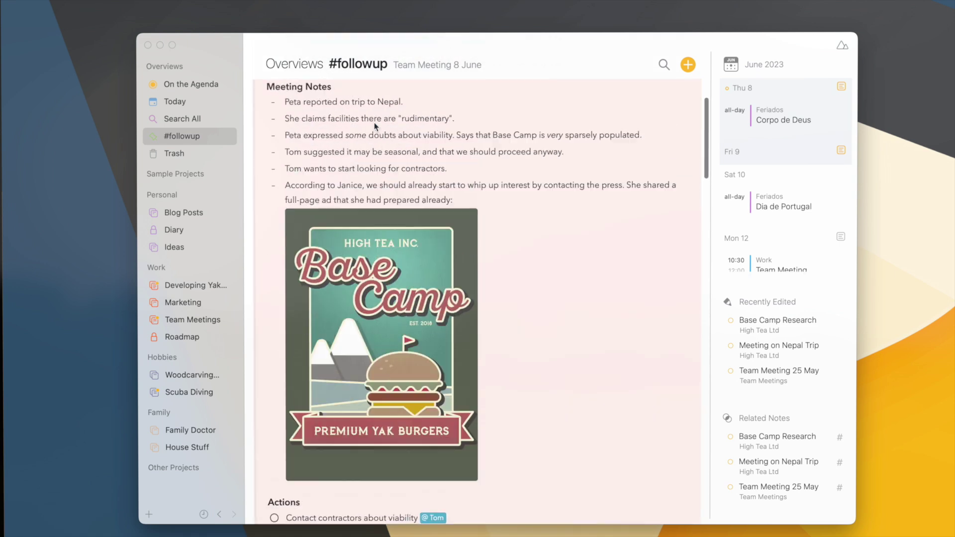
scroll(374, 123, "up", 3)
Reverse the #followup note sort order, then restore it.
left_click(360, 66)
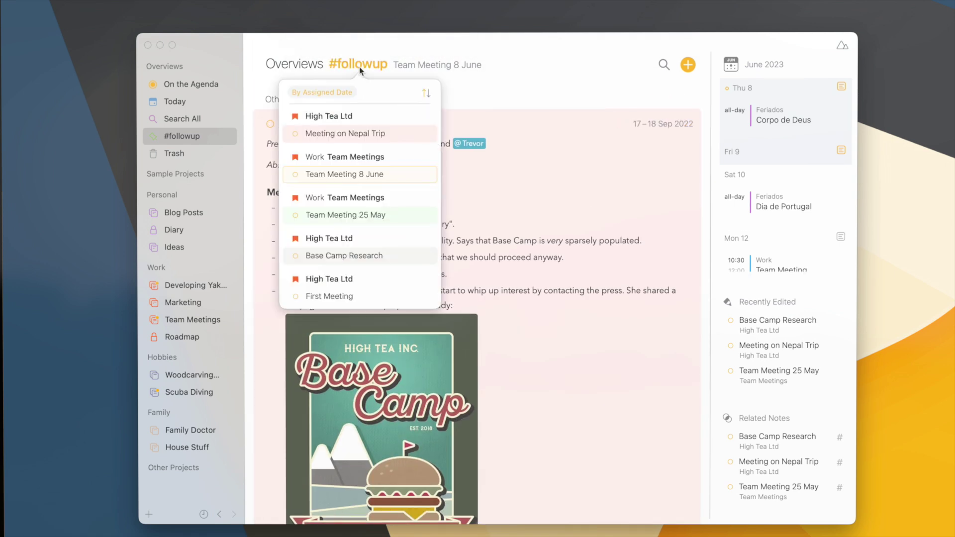
left_click(426, 93)
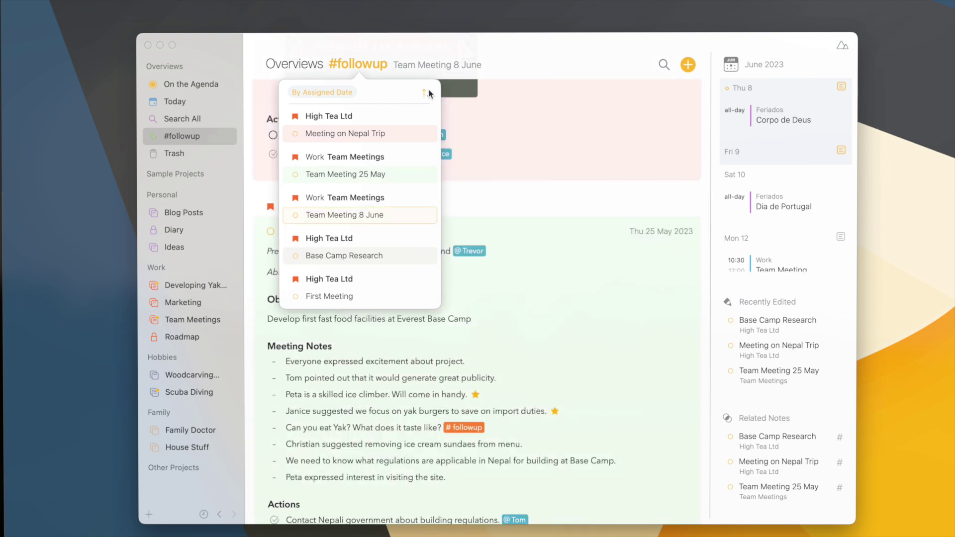
left_click(427, 93)
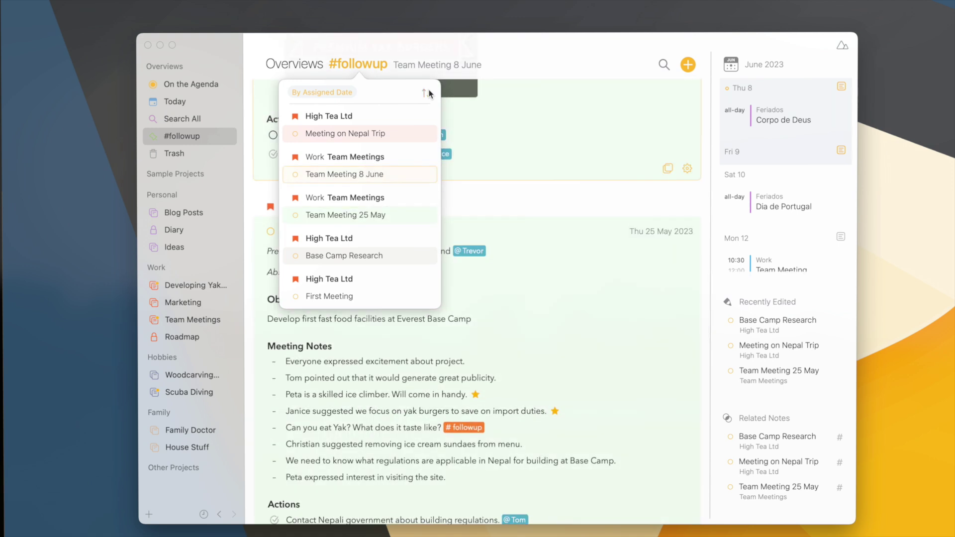
left_click(515, 192)
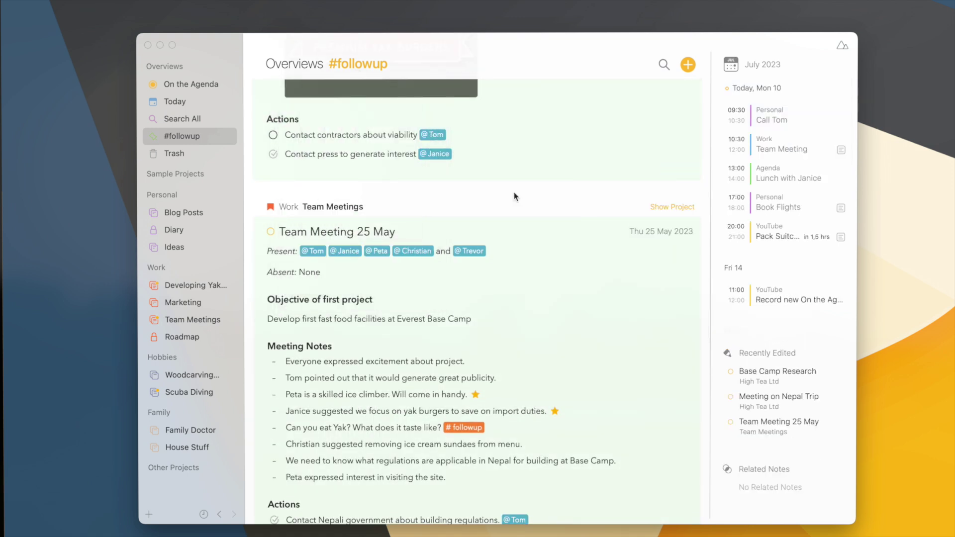
Mark the Team Meeting 25 May note with the purple colour.
left_click(270, 233)
left_click(346, 154)
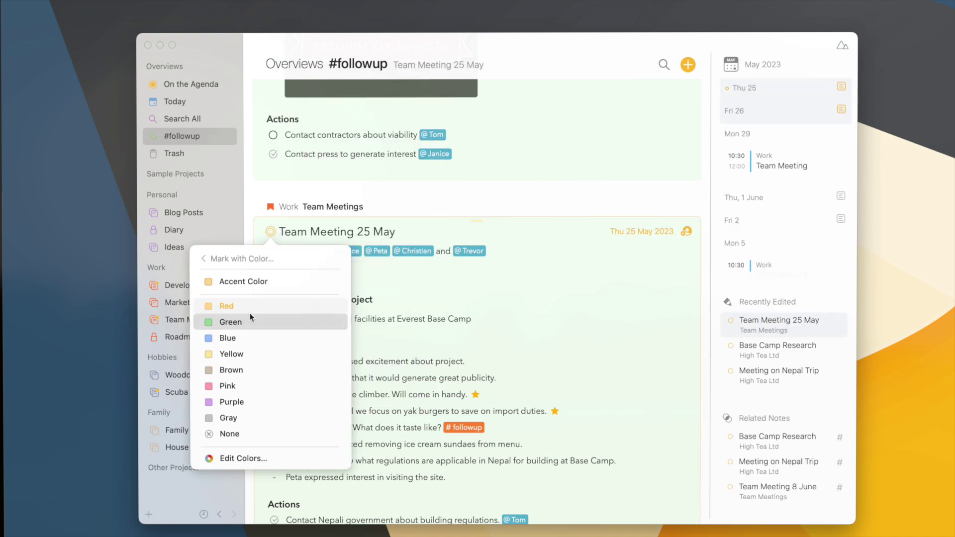
left_click(246, 402)
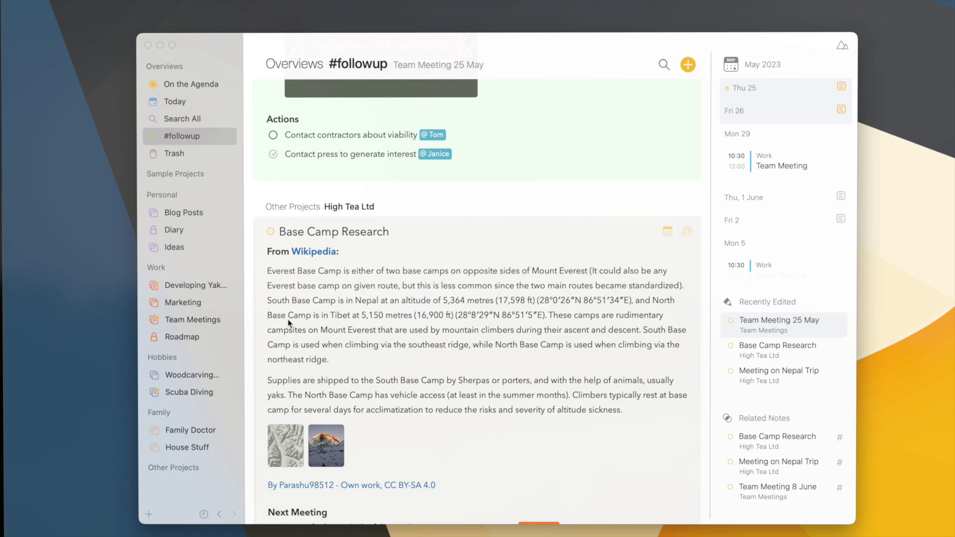
Bring up the Colors window from the note's Mark with Color menu.
scroll(287, 318, "down", 10)
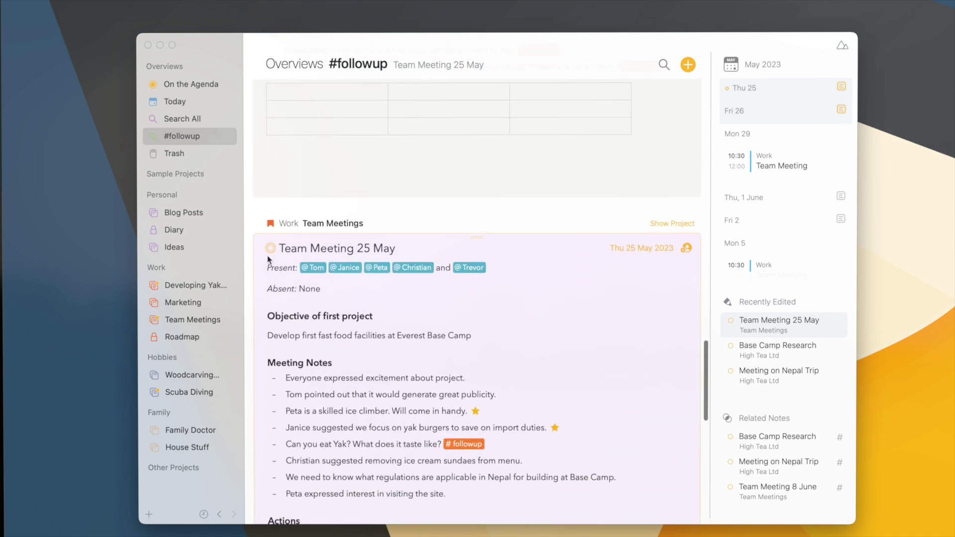
left_click(270, 248)
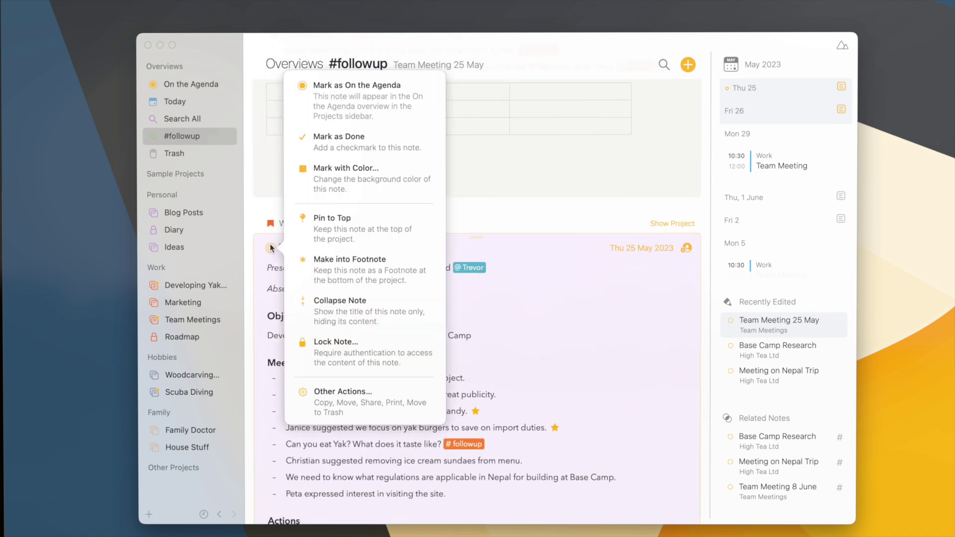
left_click(345, 168)
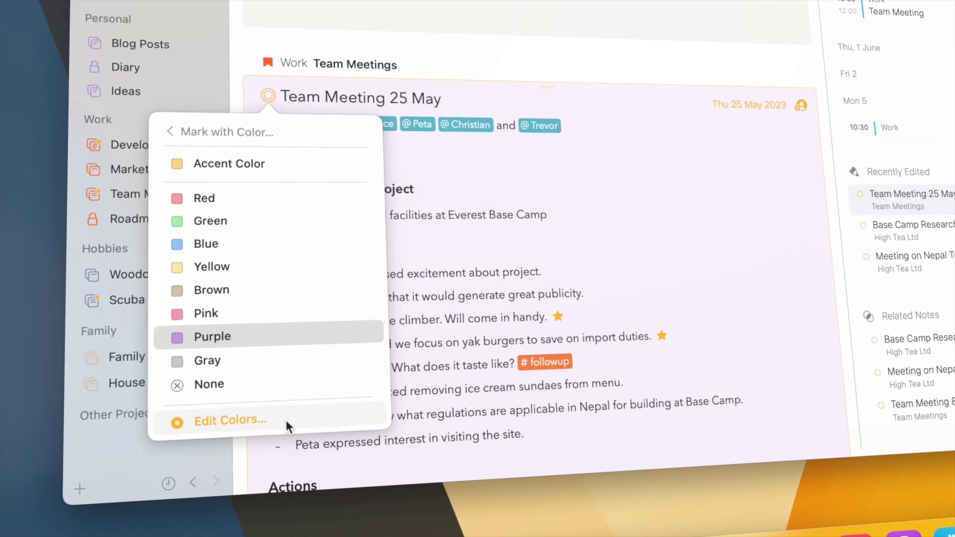
left_click(285, 418)
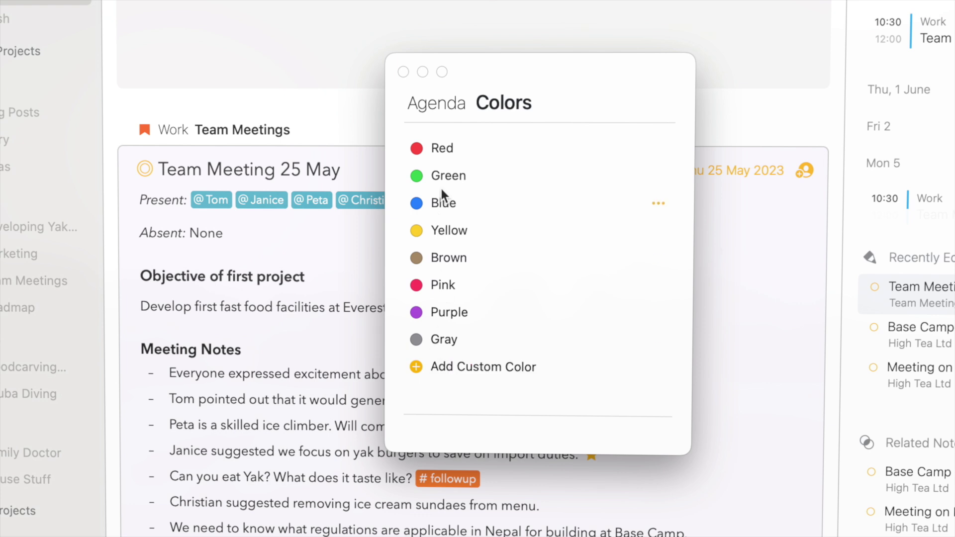
Rename Green to Completed, Red to Open, Yellow to Important and Brown to Information.
double_click(449, 176)
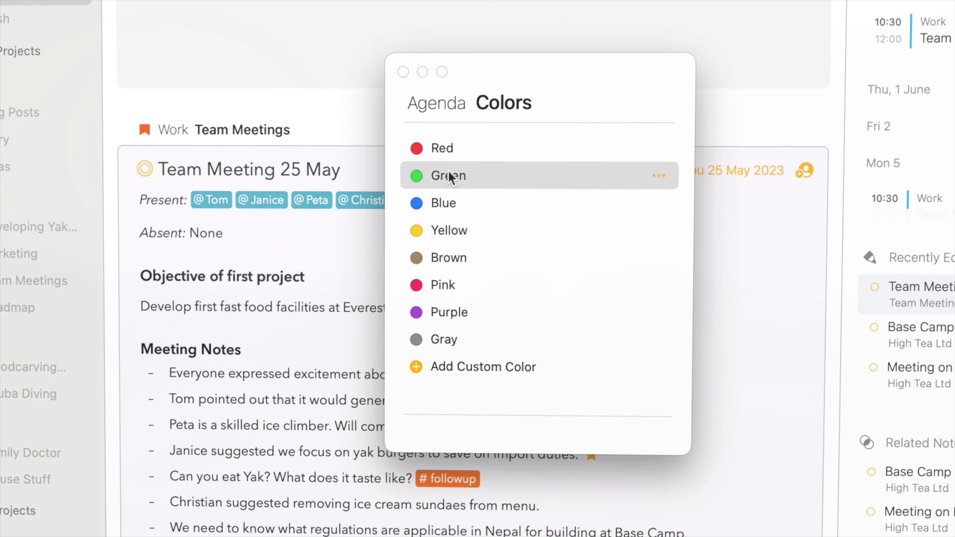
type("Completed")
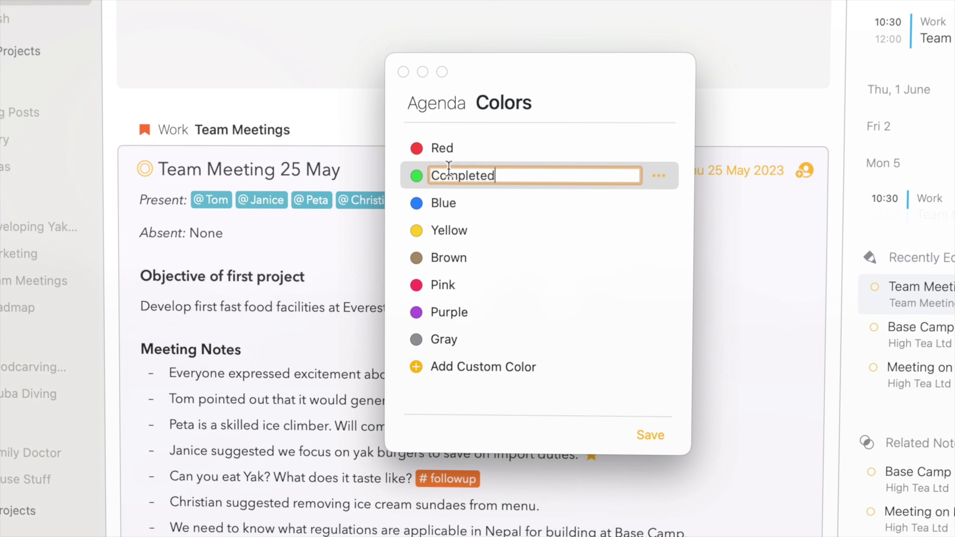
key("Return")
left_click(444, 150)
left_click(444, 149)
type("Open")
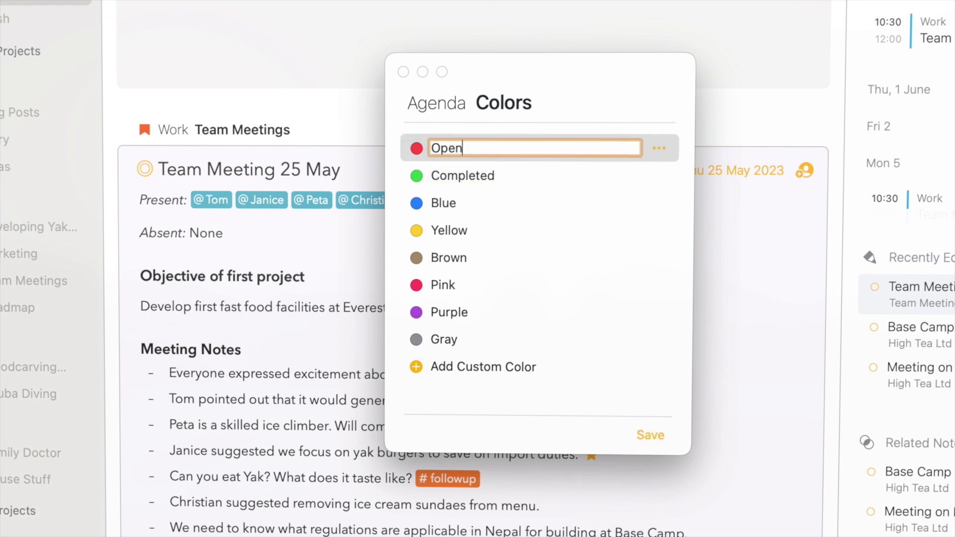
key("Return")
double_click(444, 230)
type("Important")
key("Return")
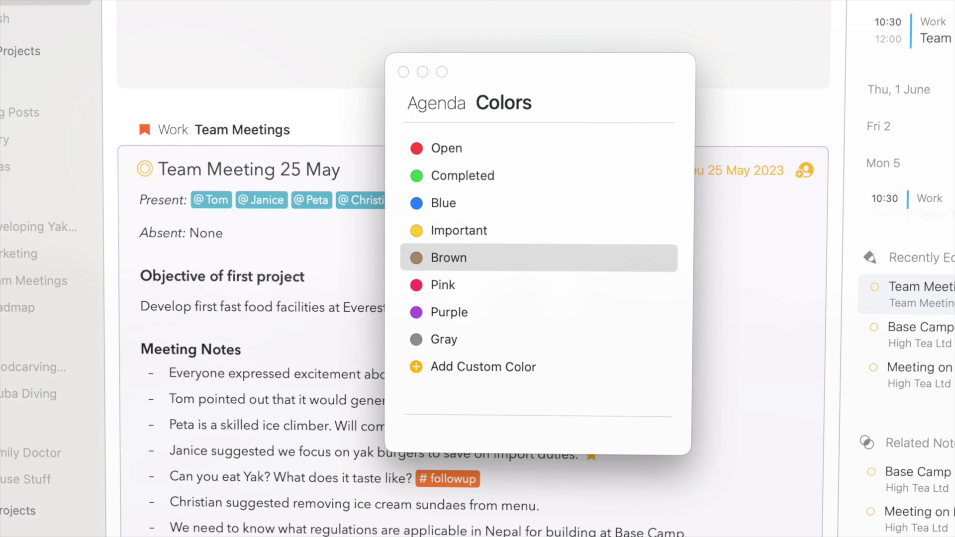
left_click(447, 258)
type("Information")
key("Return")
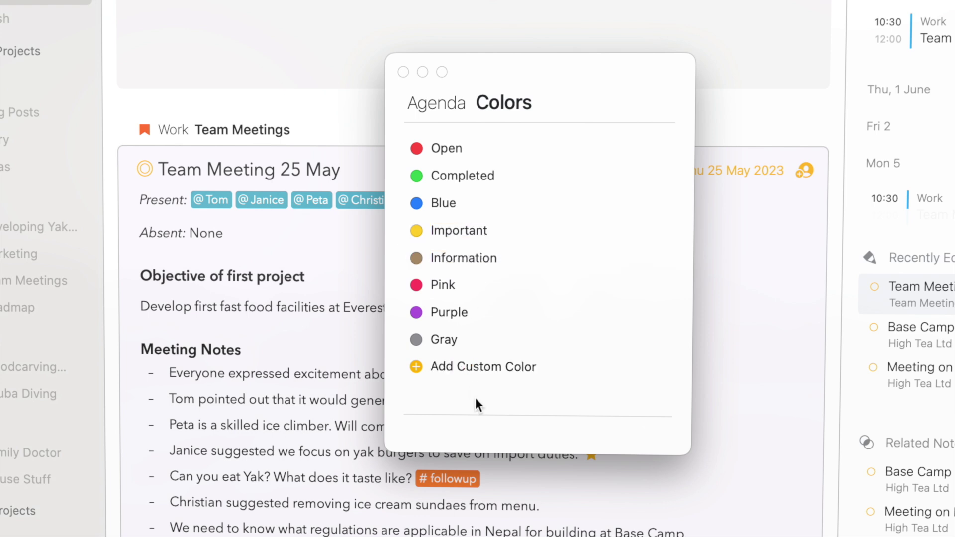
Add a lavender custom colour named Tomorrow.
left_click(478, 367)
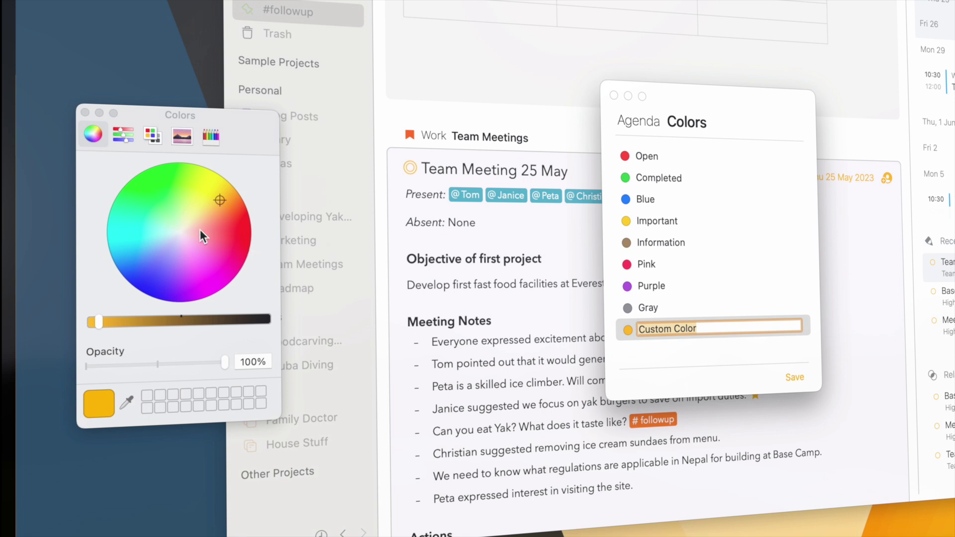
left_click(178, 248)
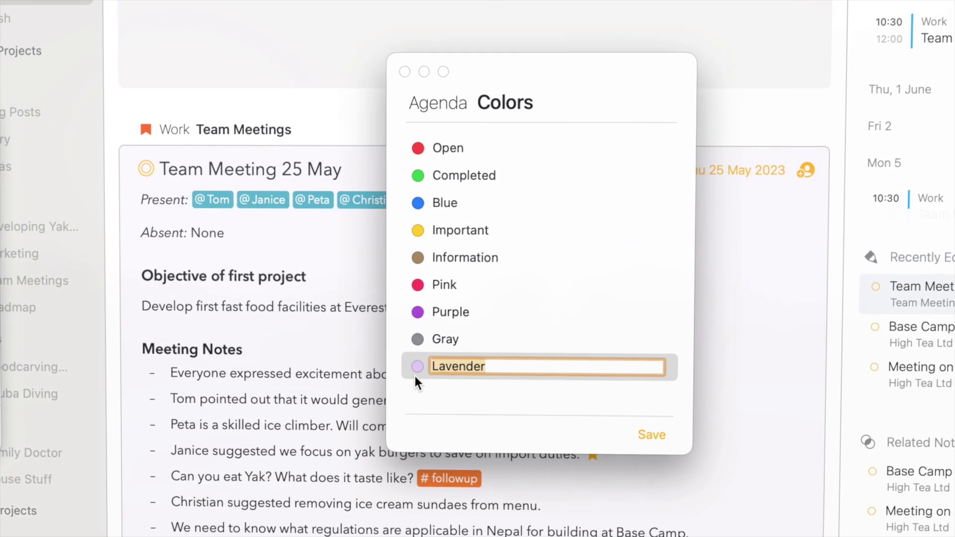
type("Tomorrow")
key("Return")
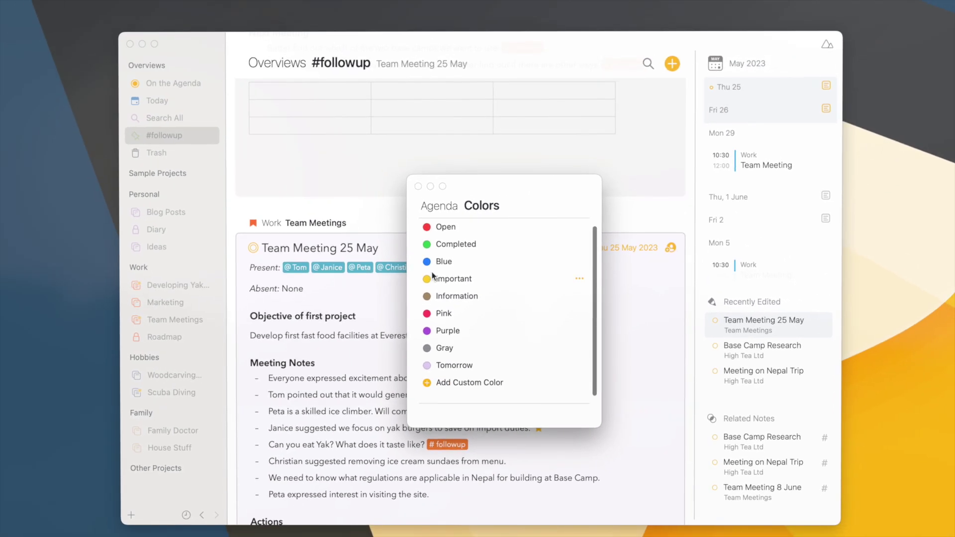
Close the Colors window and choose a colour from Team Meeting 25 May's Mark with Color menu.
left_click(416, 168)
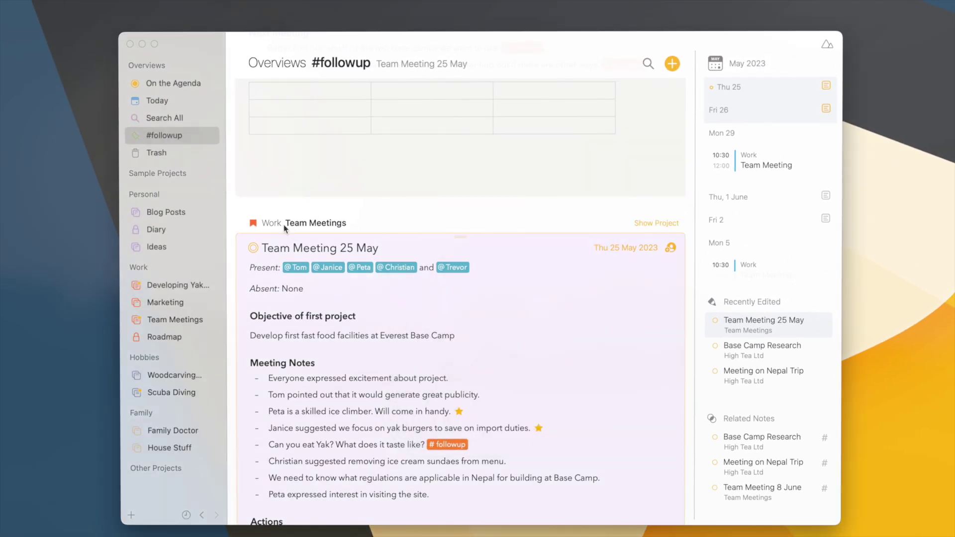
left_click(253, 248)
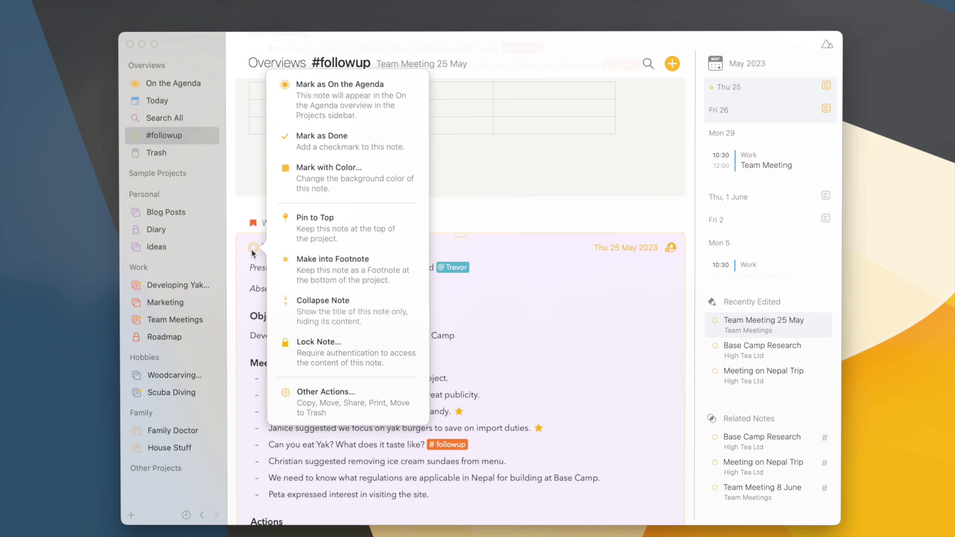
left_click(311, 179)
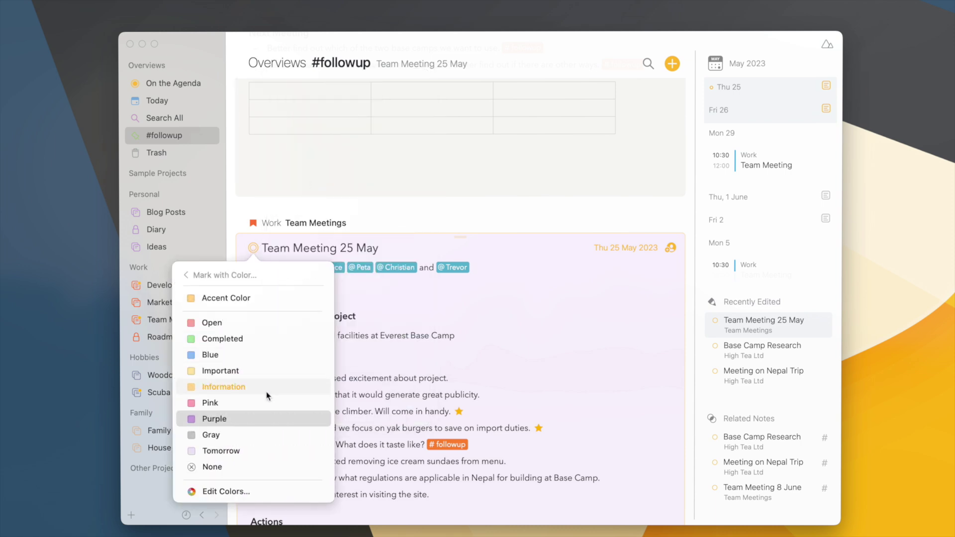
left_click(262, 449)
Scroll down to the Meeting on Nepal Trip note.
scroll(349, 319, "down", 10)
scroll(348, 318, "up", 8)
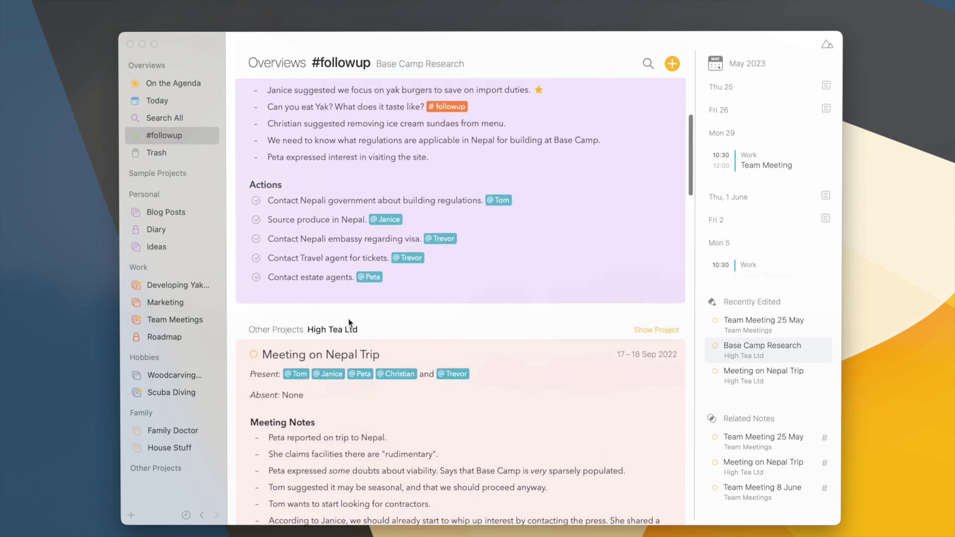
scroll(334, 310, "down", 3)
scroll(333, 311, "down", 5)
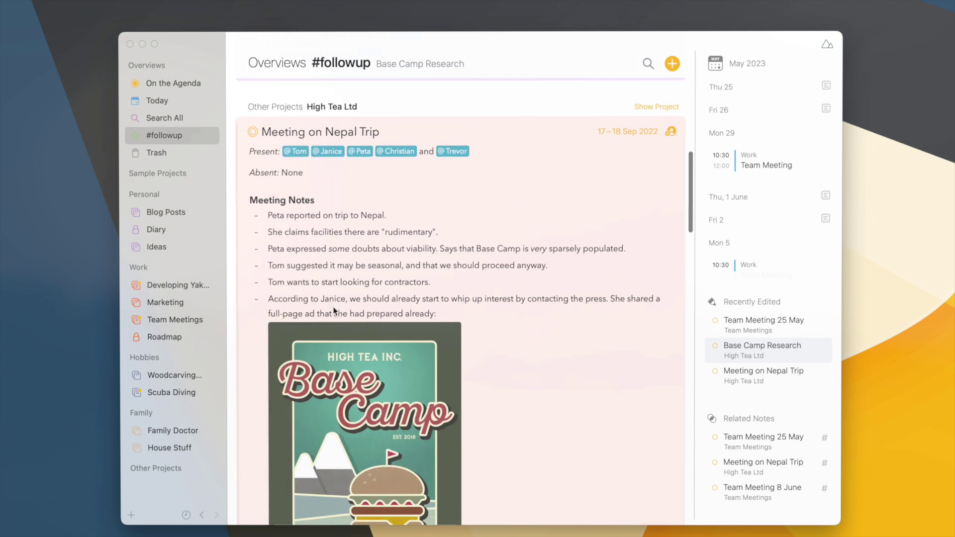
Give the sentence about doubts over viability the Open text colour.
left_click_drag(268, 240, 445, 241)
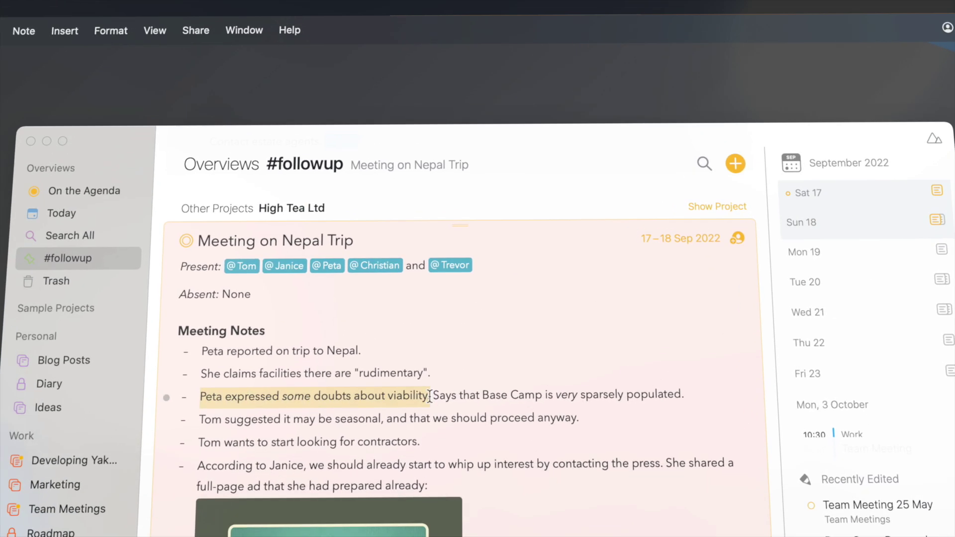
left_click(111, 30)
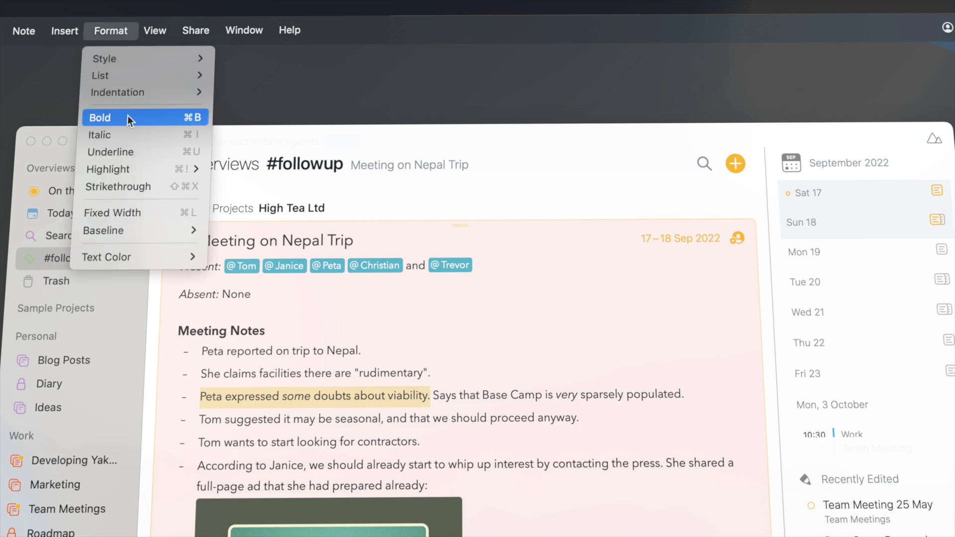
mouse_move(144, 258)
left_click(279, 285)
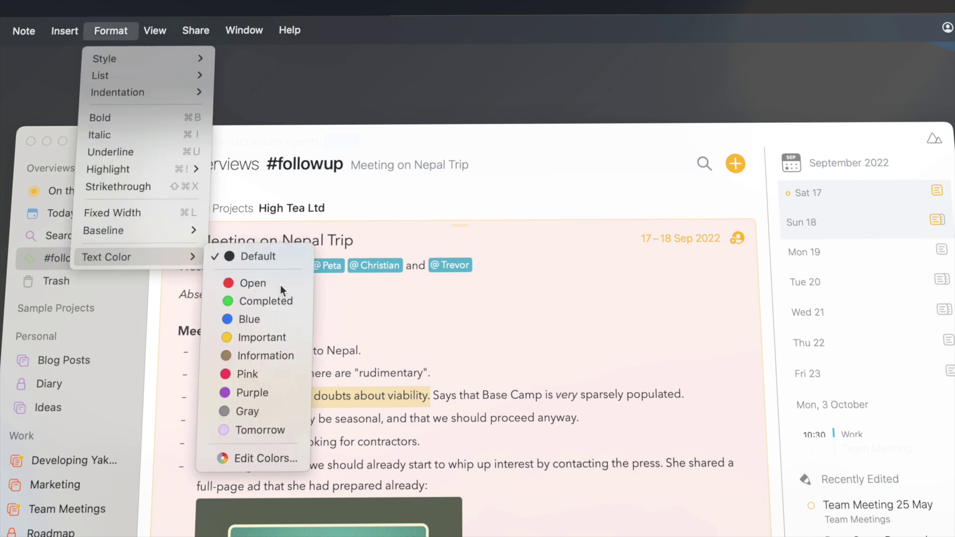
left_click(418, 421)
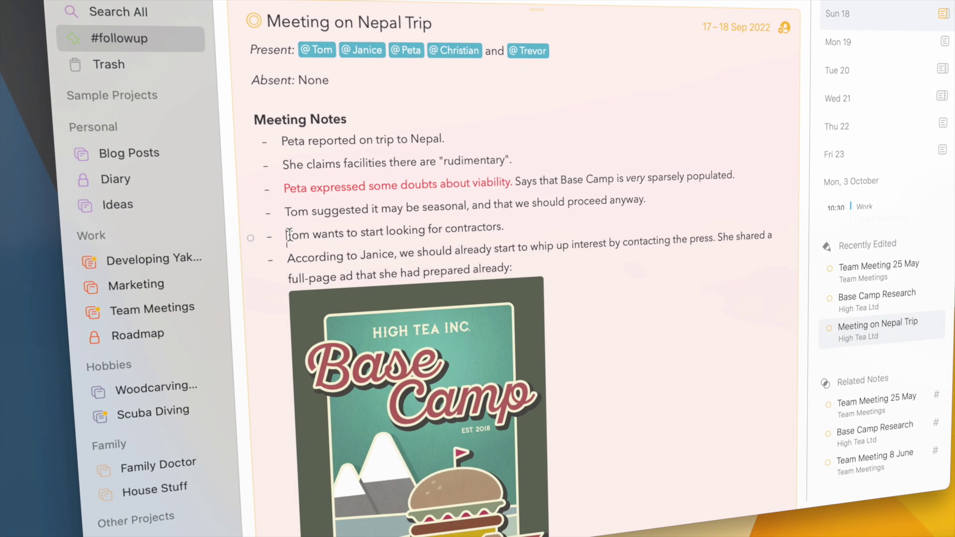
Highlight the line about looking for contractors in the Tomorrow lavender colour.
left_click_drag(198, 442, 420, 441)
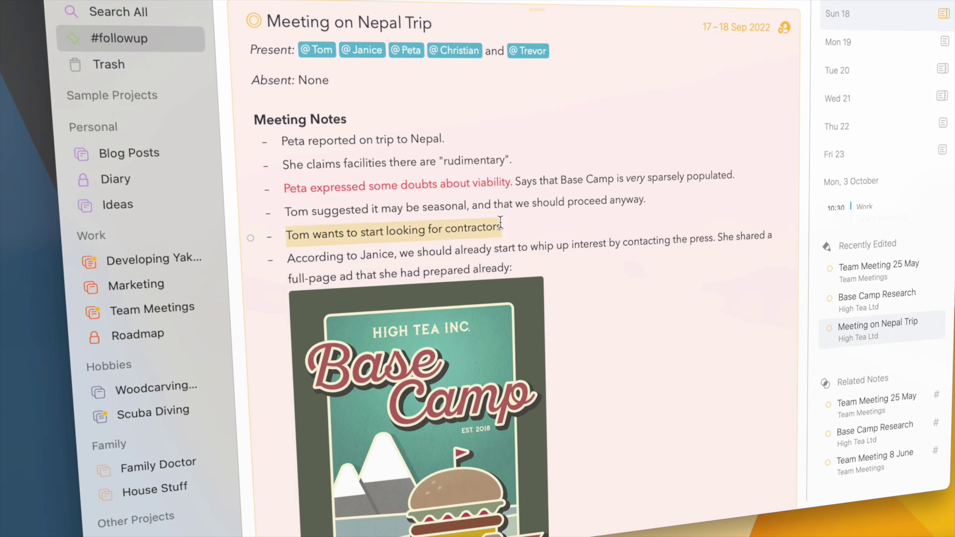
left_click(251, 239)
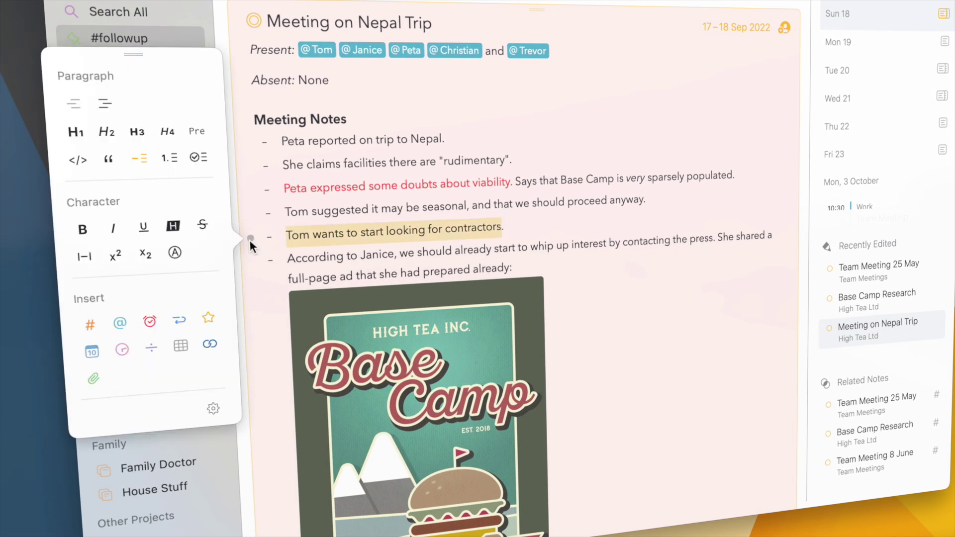
left_click(174, 227)
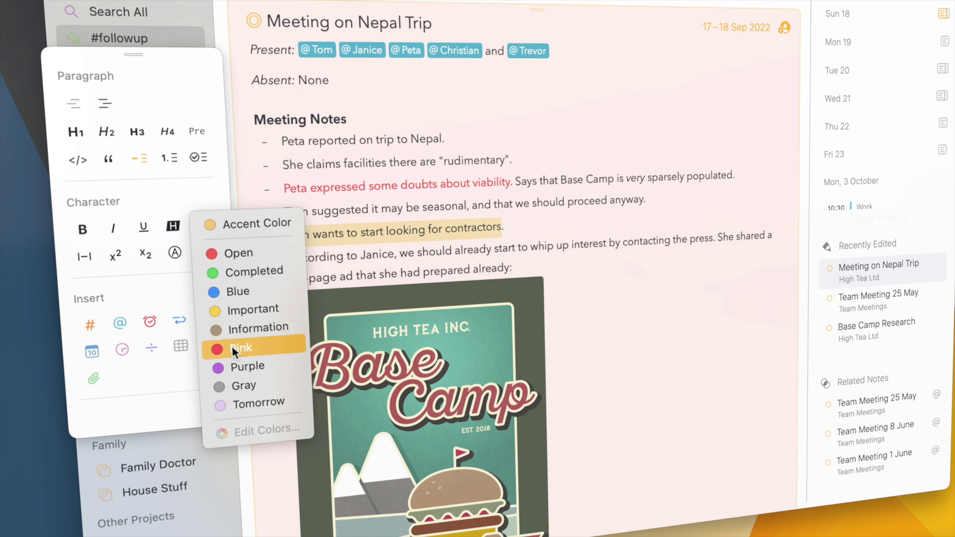
left_click(251, 396)
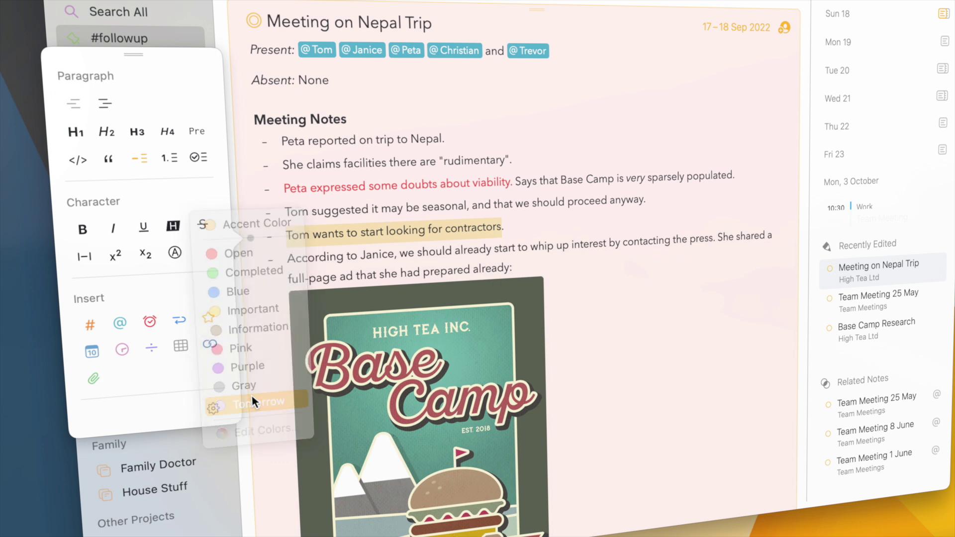
left_click(338, 264)
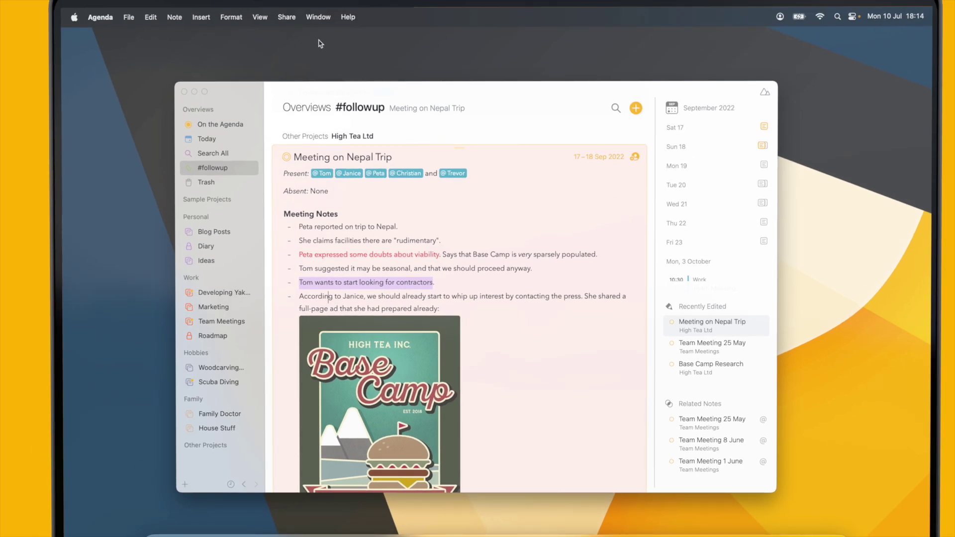
left_click(319, 17)
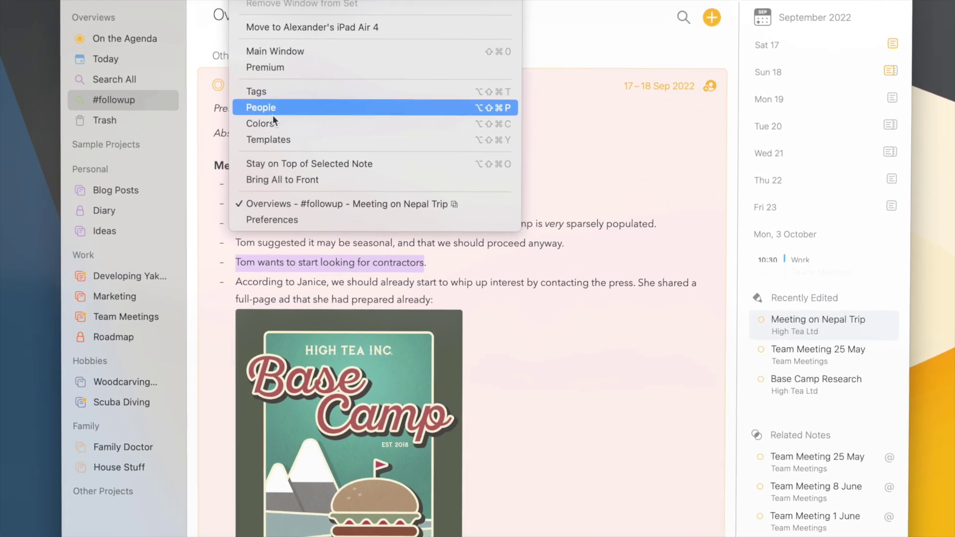
Open the overview of Completed-coloured notes and save it as a smart overview named Completed.
left_click(325, 184)
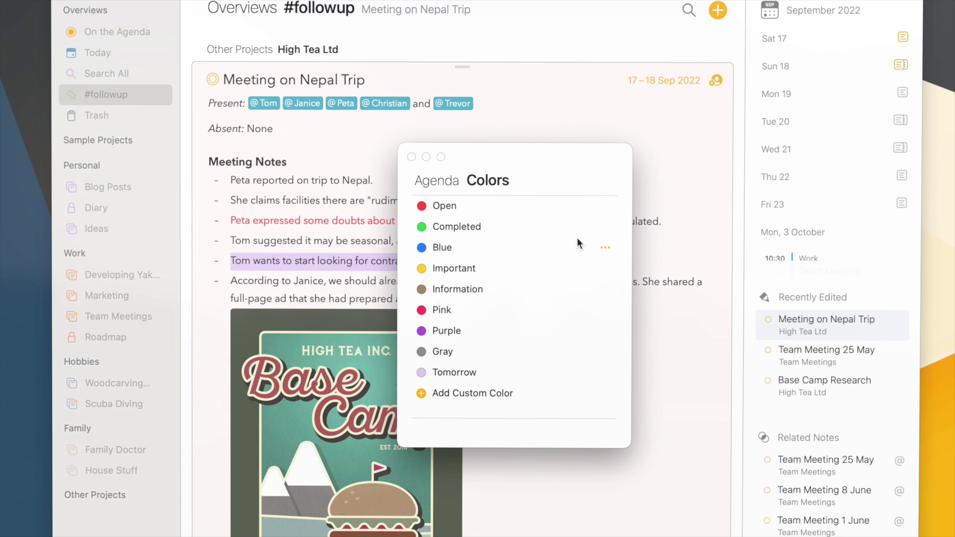
left_click(606, 226)
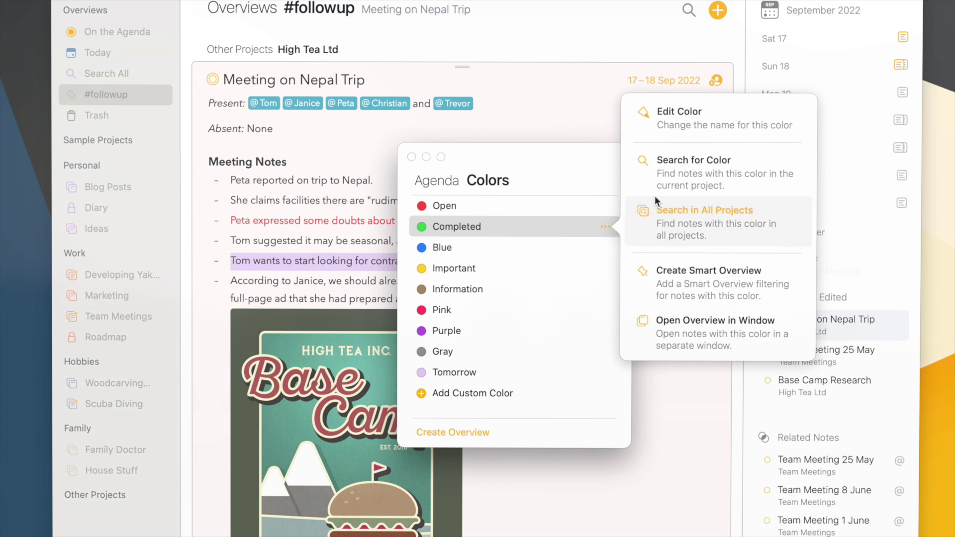
left_click(678, 321)
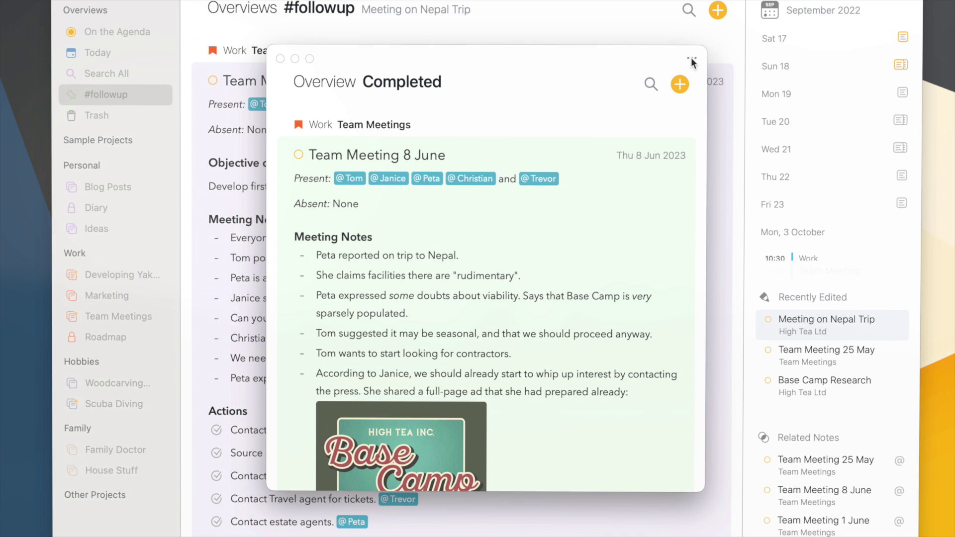
left_click(691, 60)
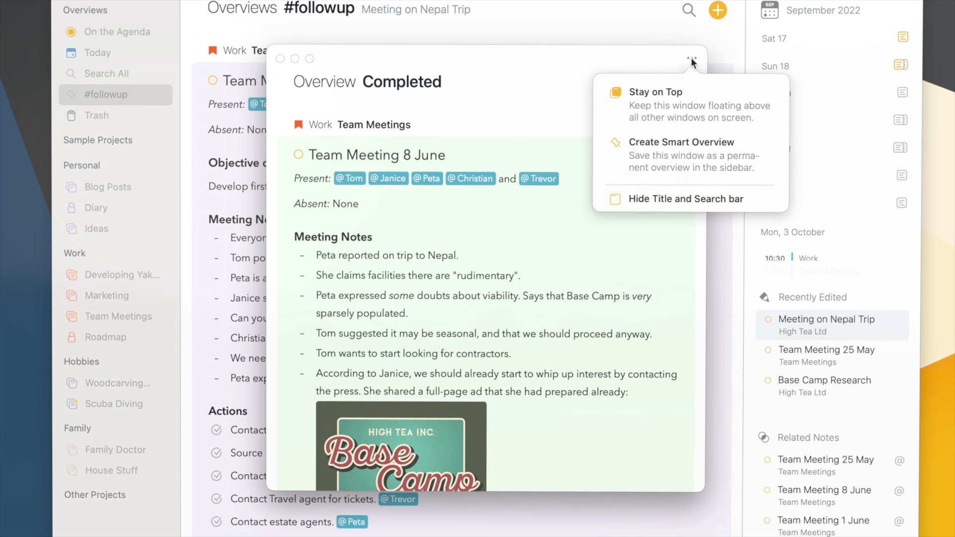
left_click(685, 148)
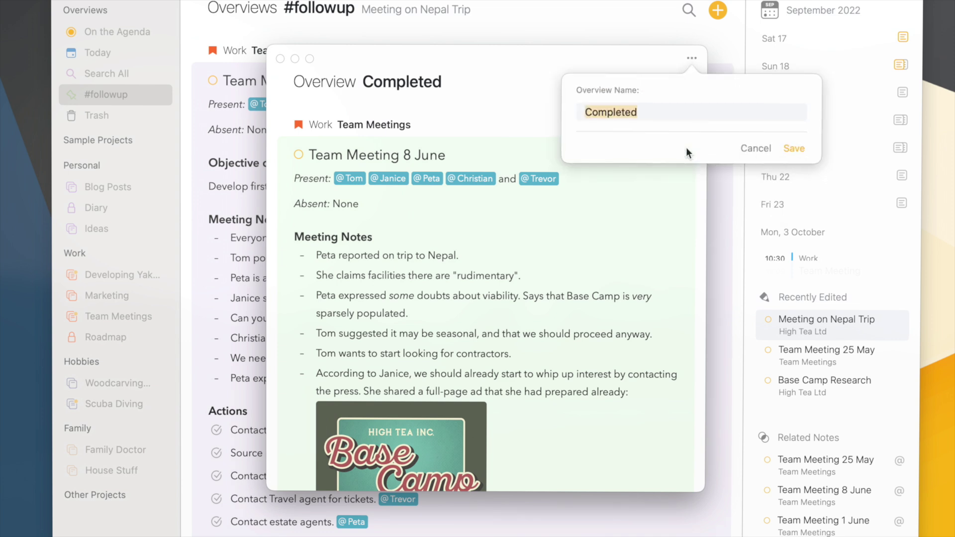
key("Return")
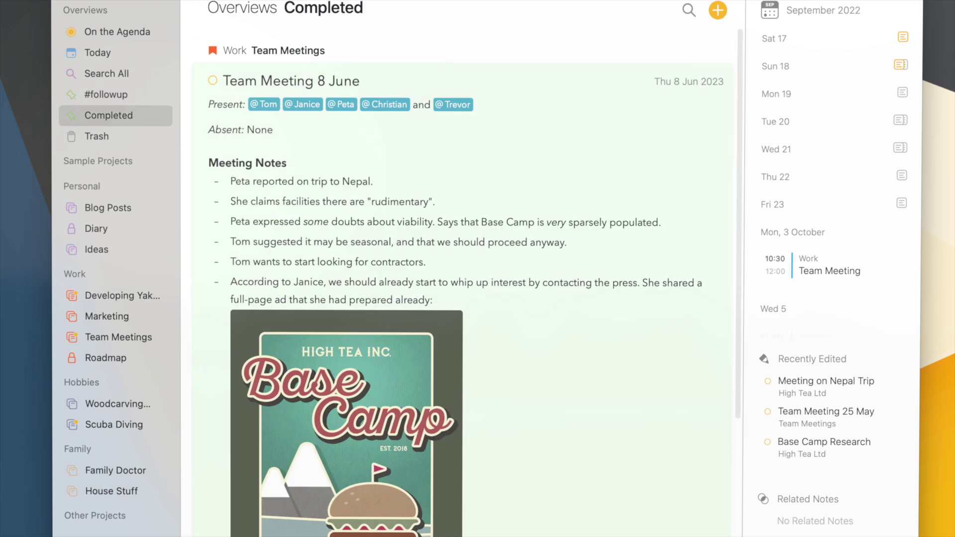
left_click(140, 337)
Colour Team Meeting 15 June as Completed and confirm it appears in the Completed overview.
left_click(213, 98)
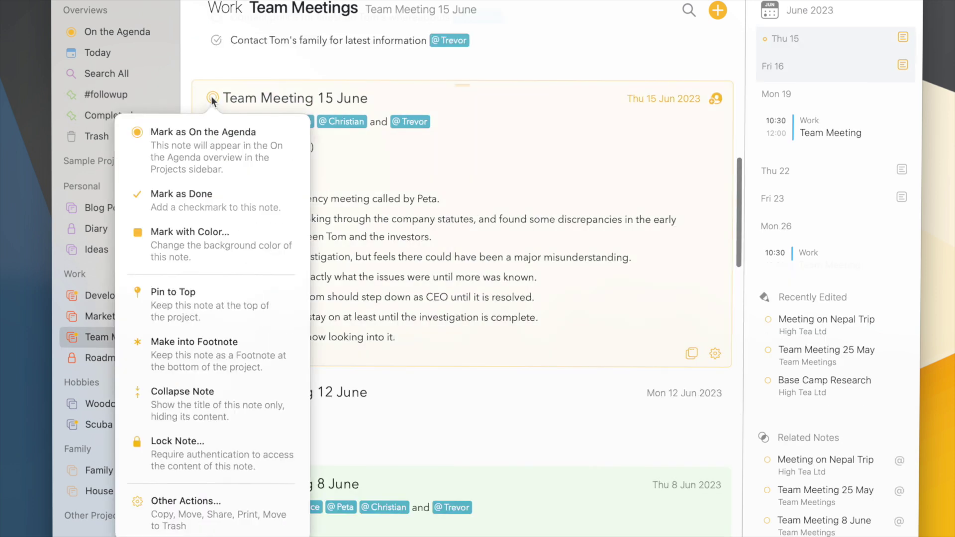
left_click(213, 241)
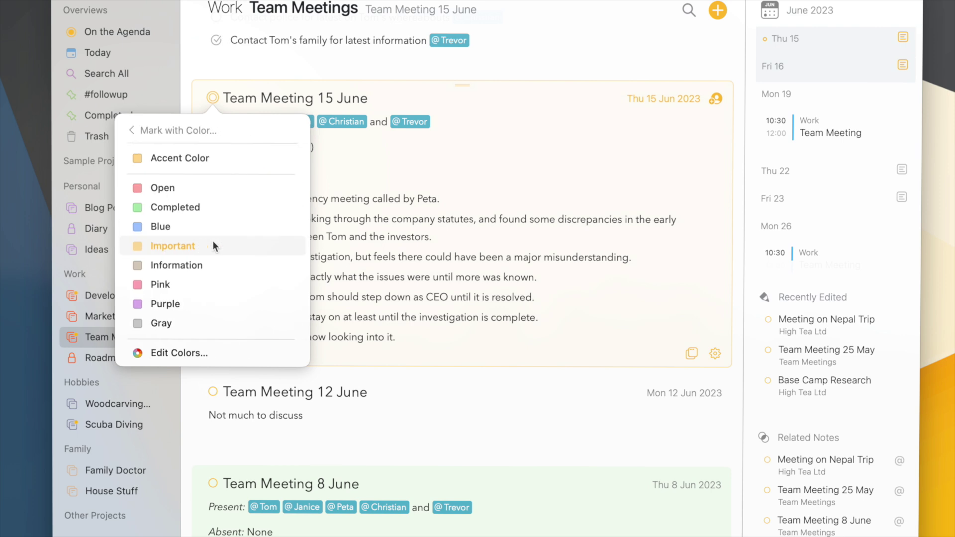
left_click(219, 207)
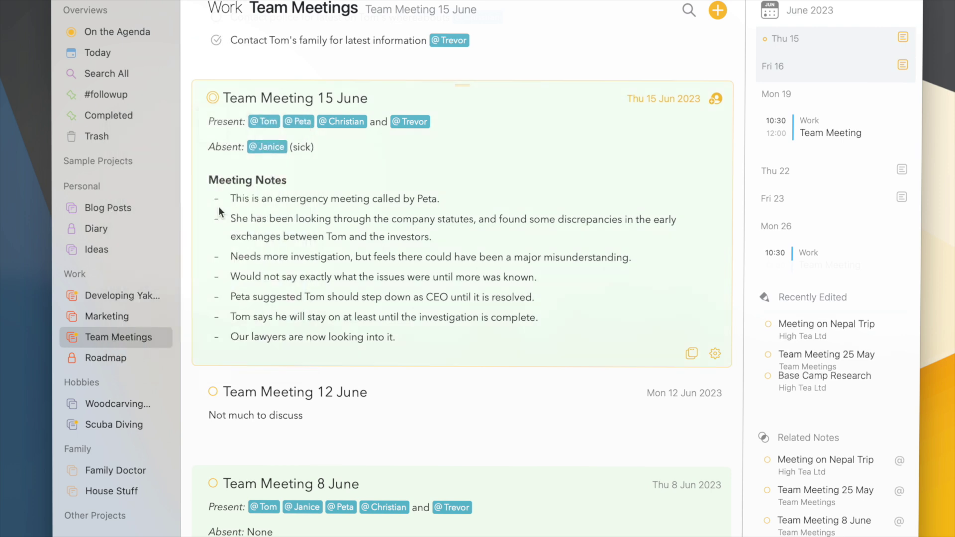
left_click(133, 119)
left_click(333, 30)
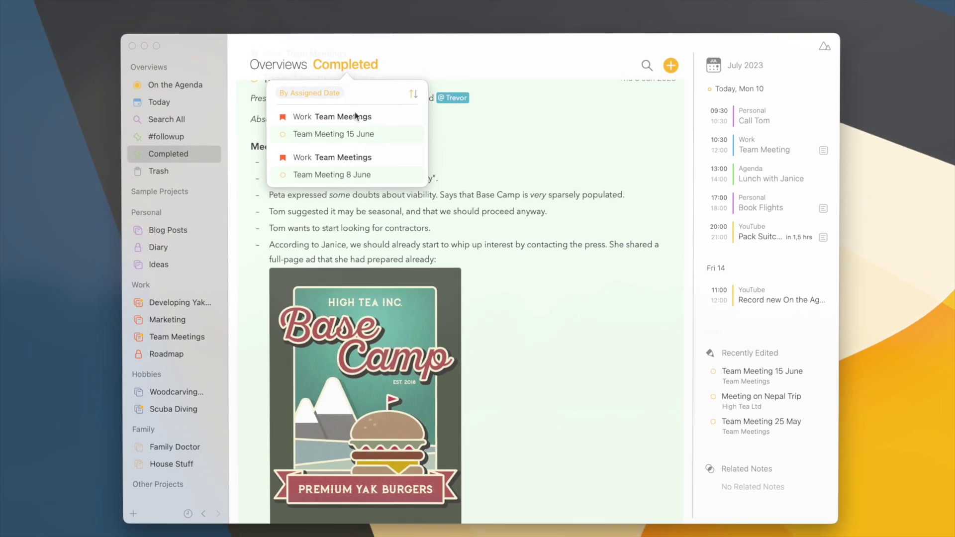
left_click(353, 134)
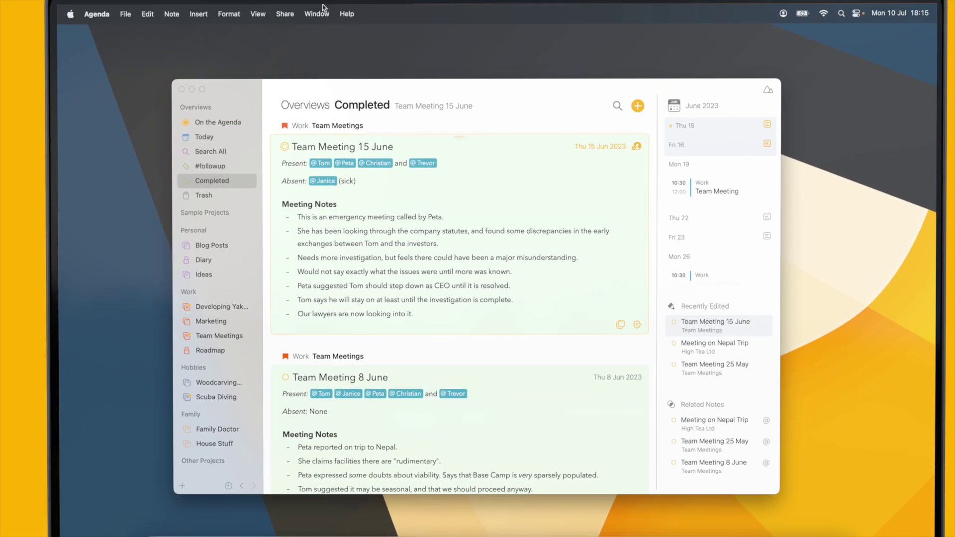
left_click(319, 14)
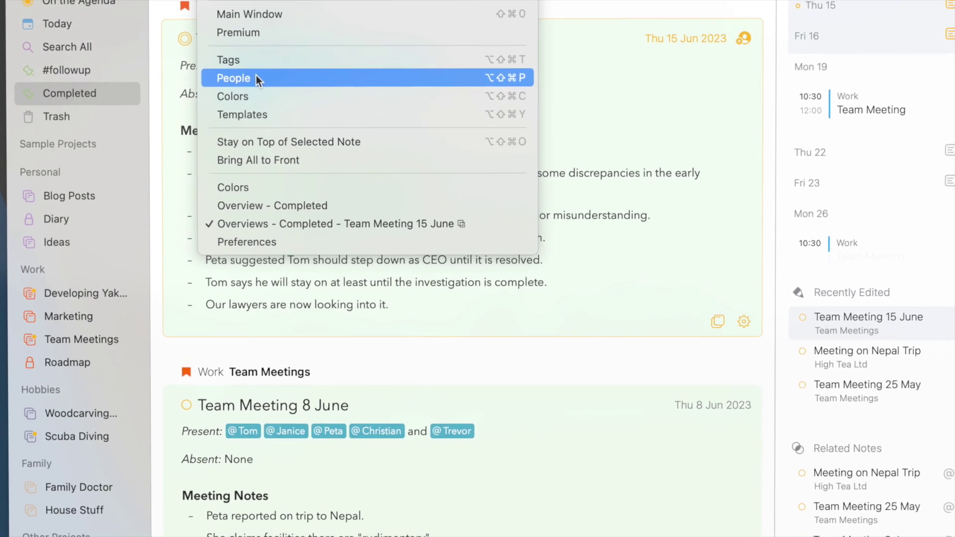
In People, merge the two duplicate person entries and rename the result with a capitalised name.
left_click(255, 78)
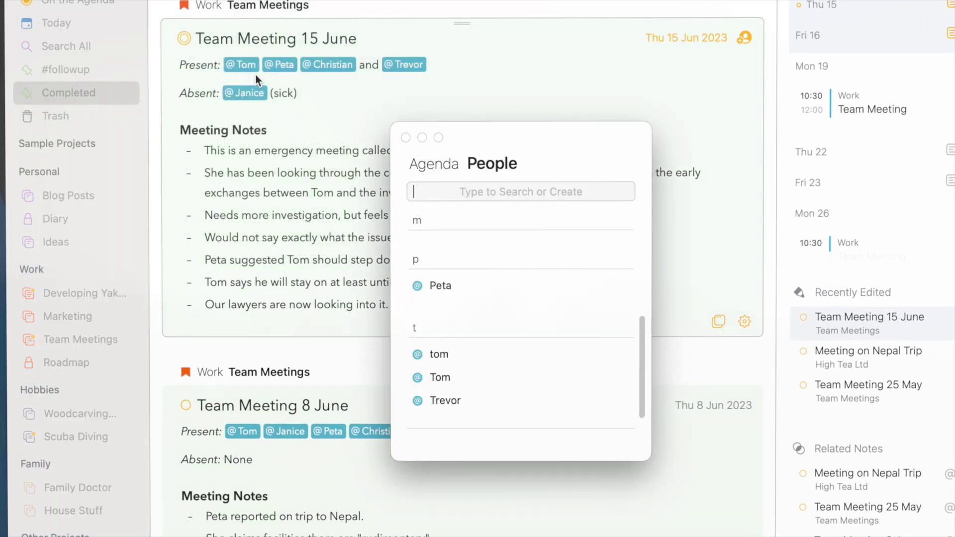
scroll(462, 276, "up", 5)
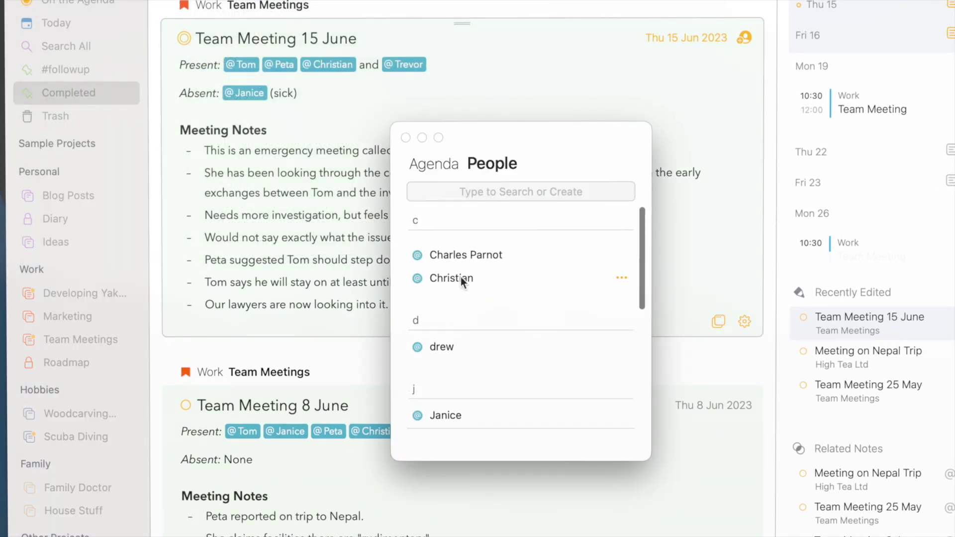
type("to")
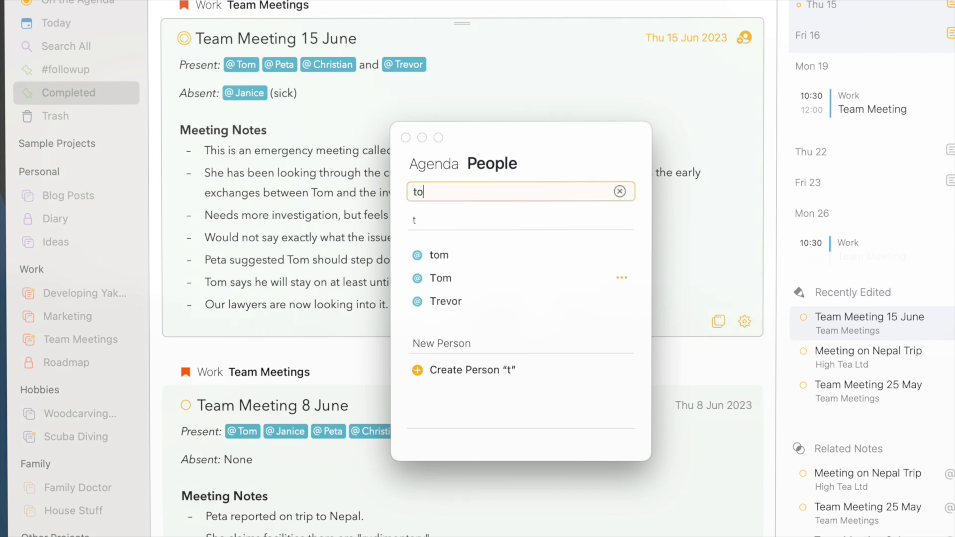
type("m")
left_click(503, 261)
left_click(506, 279, "shift")
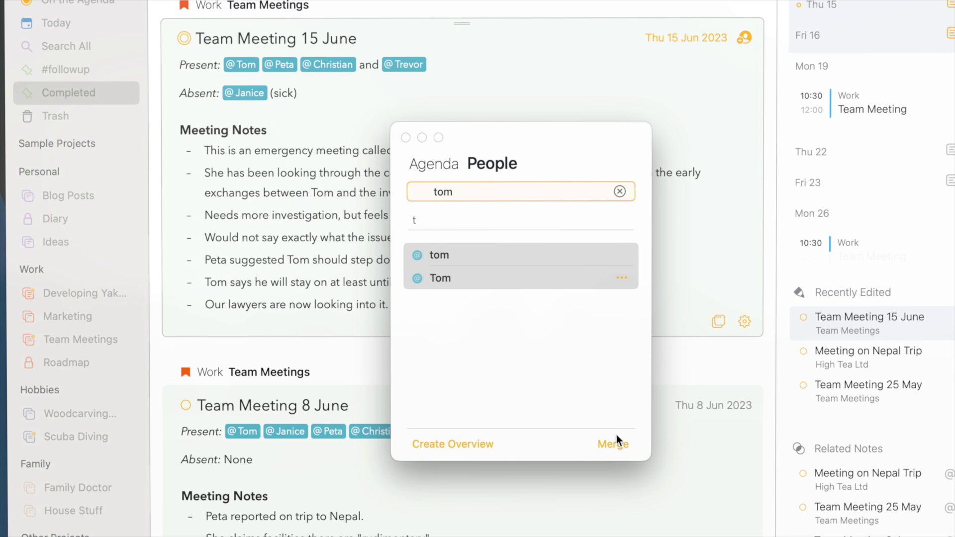
left_click(617, 443)
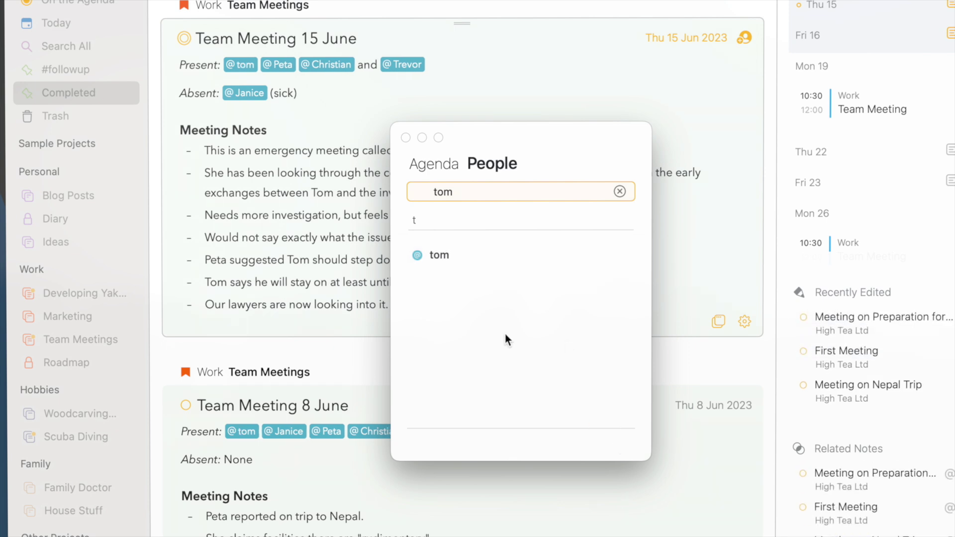
left_click(446, 256)
left_click(446, 255)
type("To")
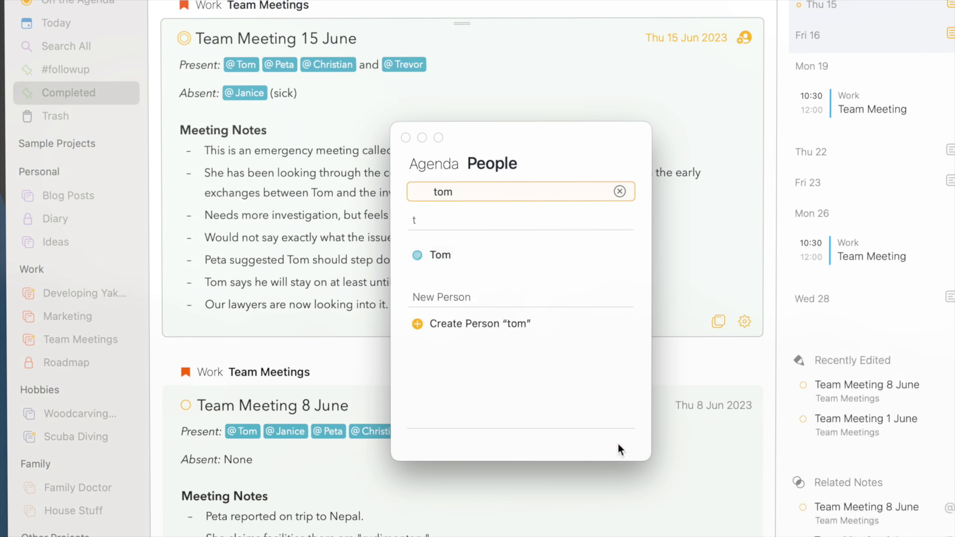
Create and save a smart overview for the merged person.
left_click(622, 254)
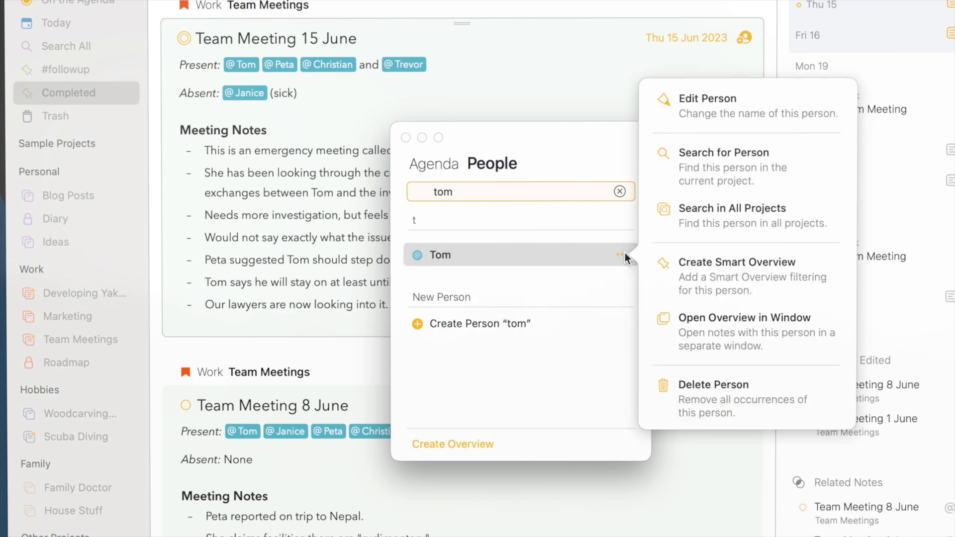
left_click(714, 270)
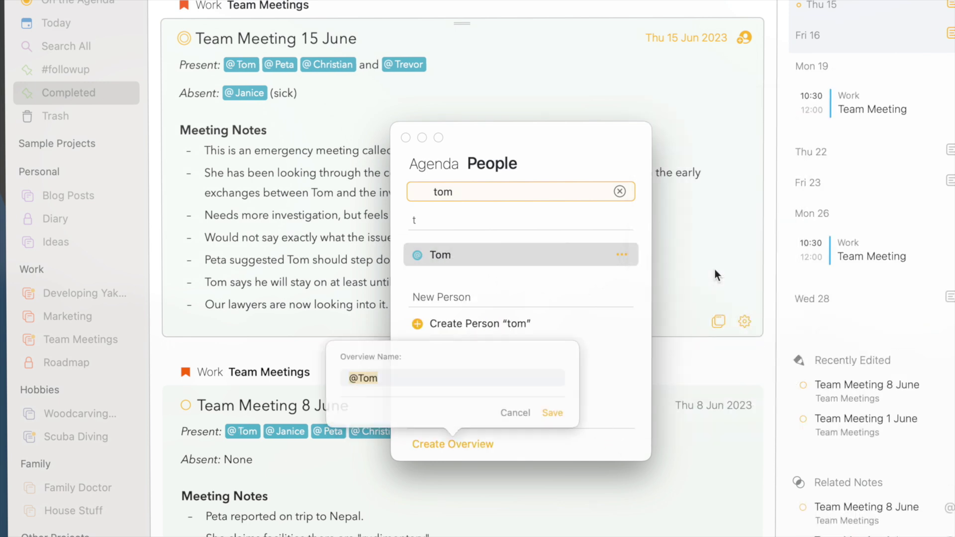
left_click(566, 410)
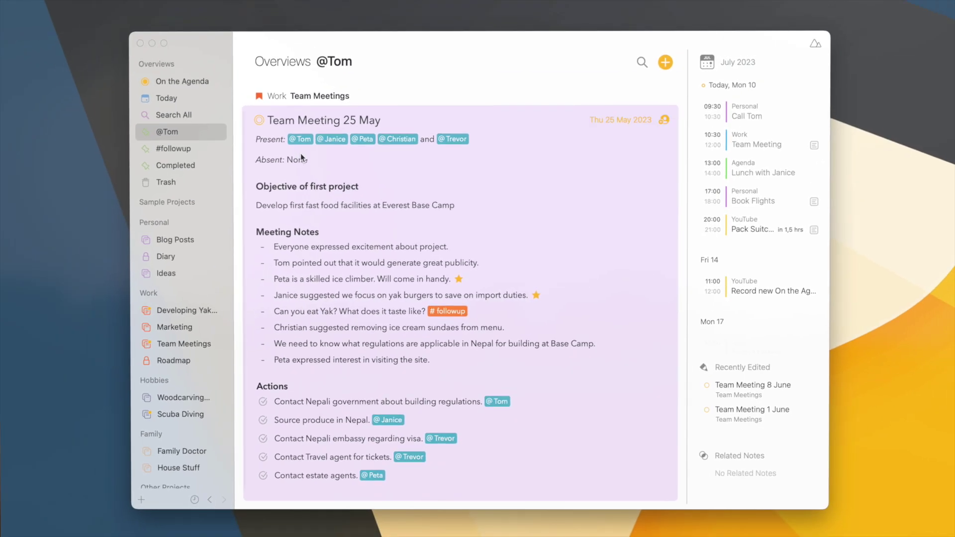
scroll(300, 153, "down", 20)
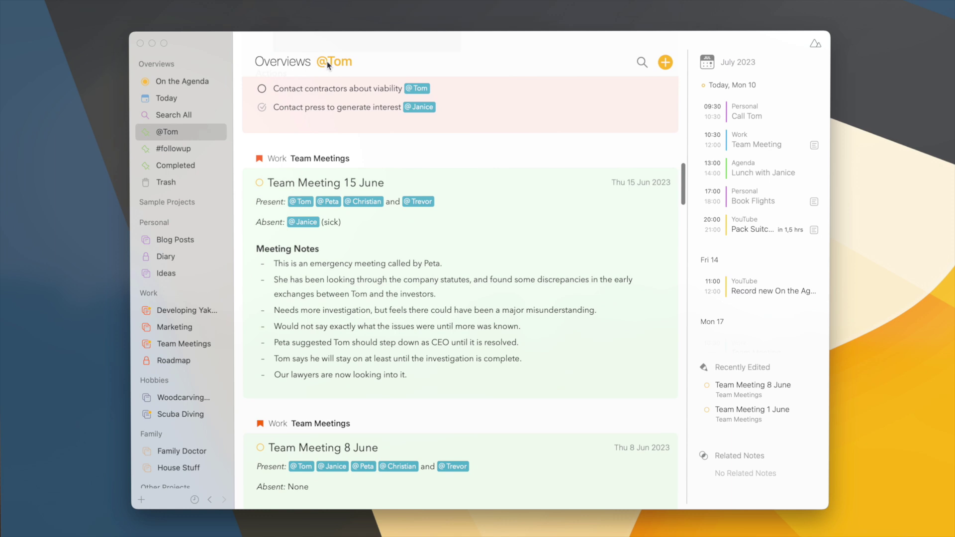
left_click(327, 62)
left_click(322, 95)
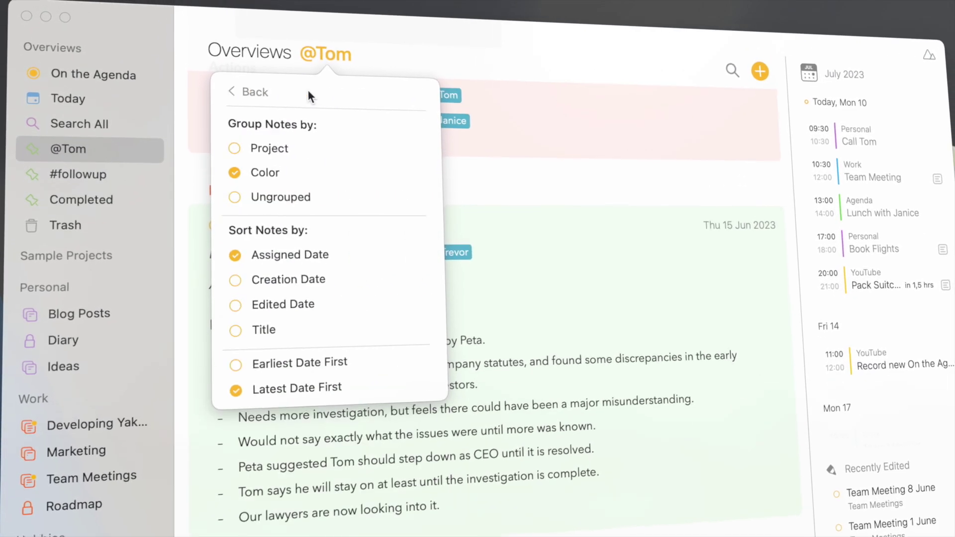
left_click(274, 197)
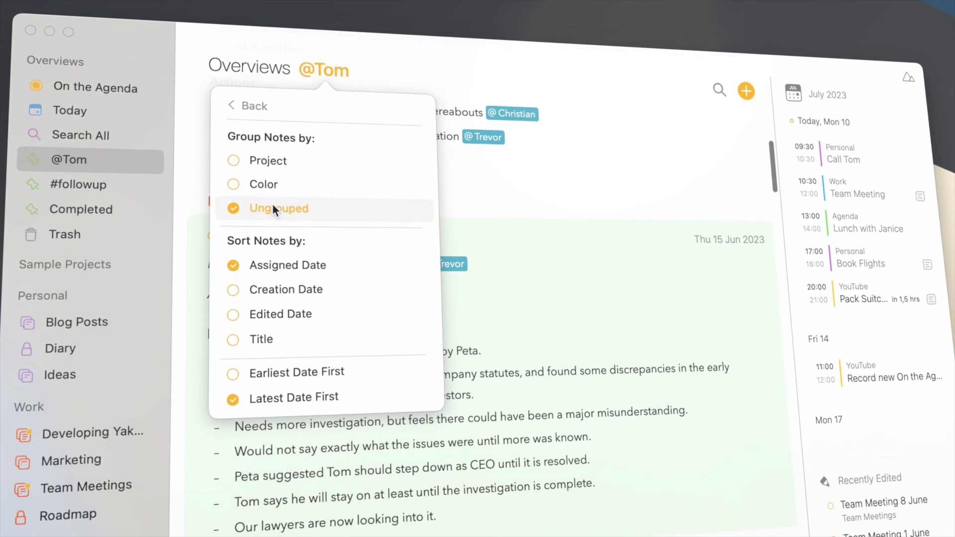
left_click(261, 374)
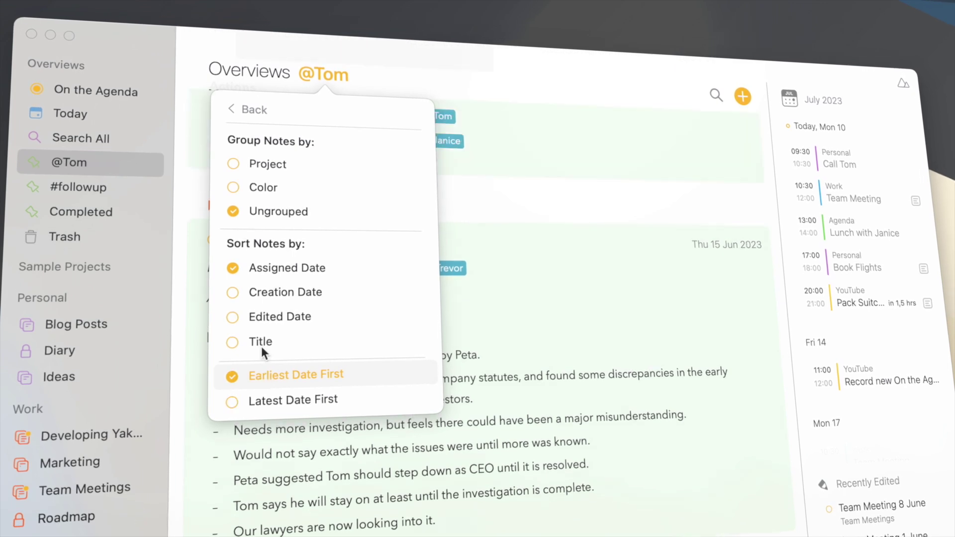
left_click(492, 144)
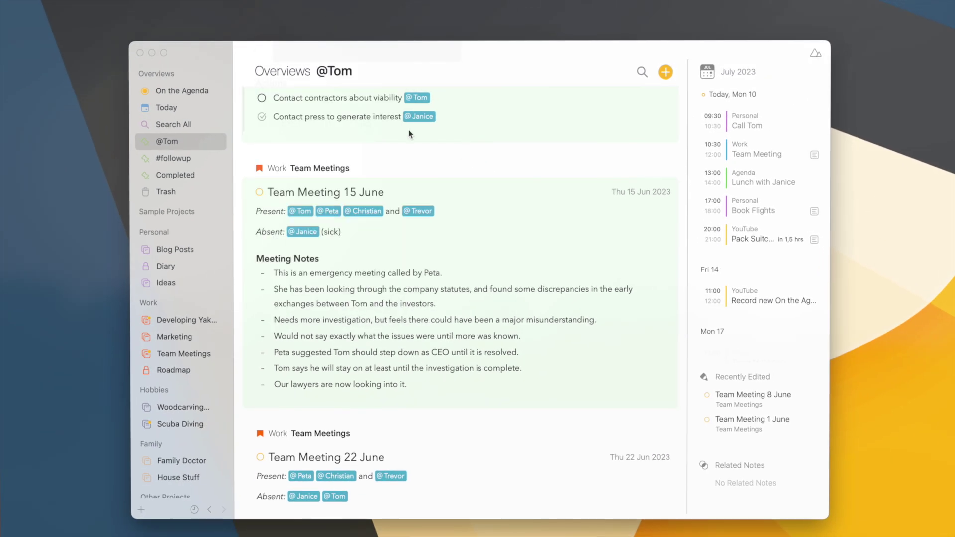
scroll(409, 133, "up", 20)
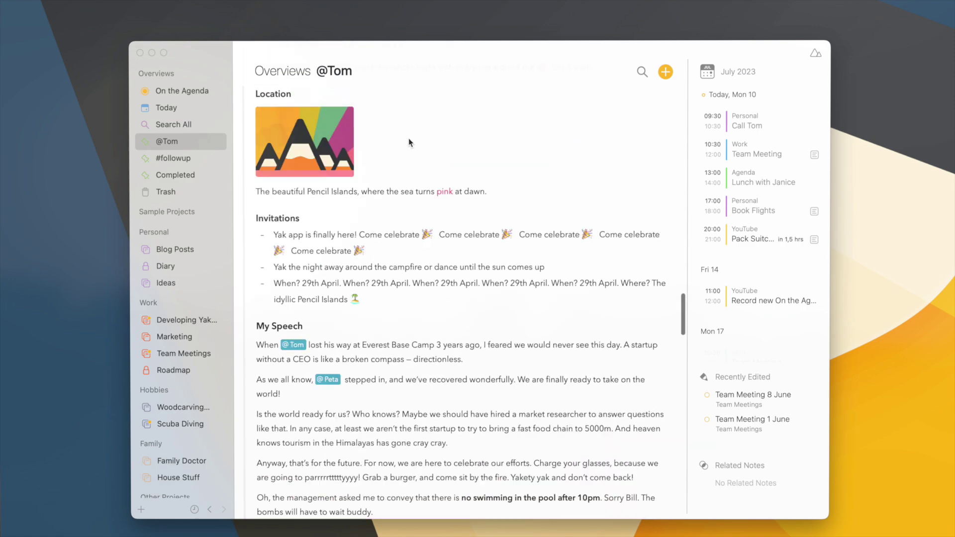
scroll(408, 139, "up", 20)
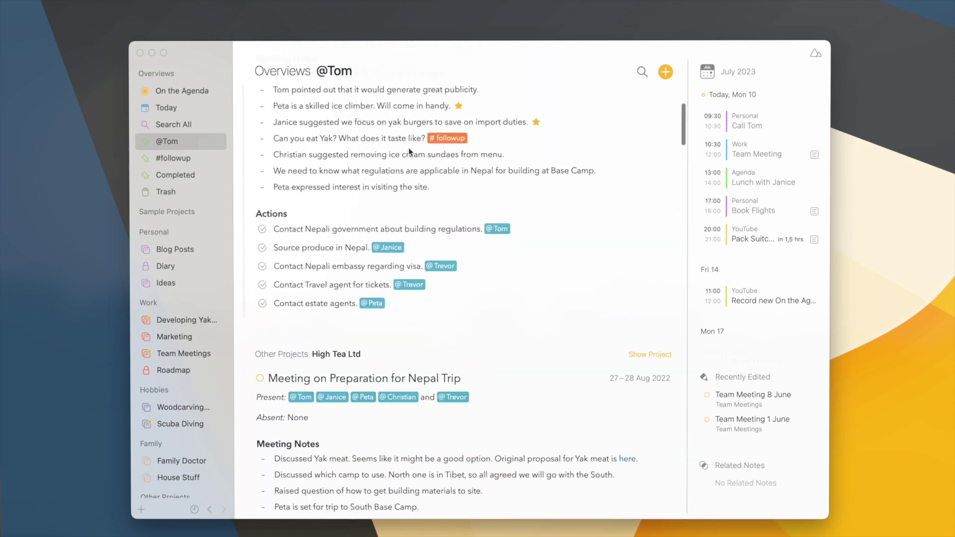
scroll(408, 147, "up", 5)
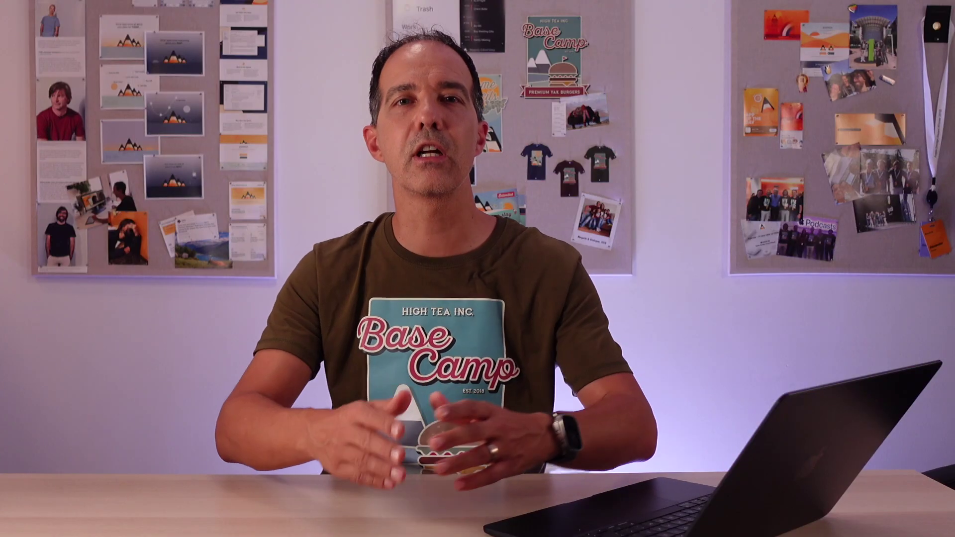